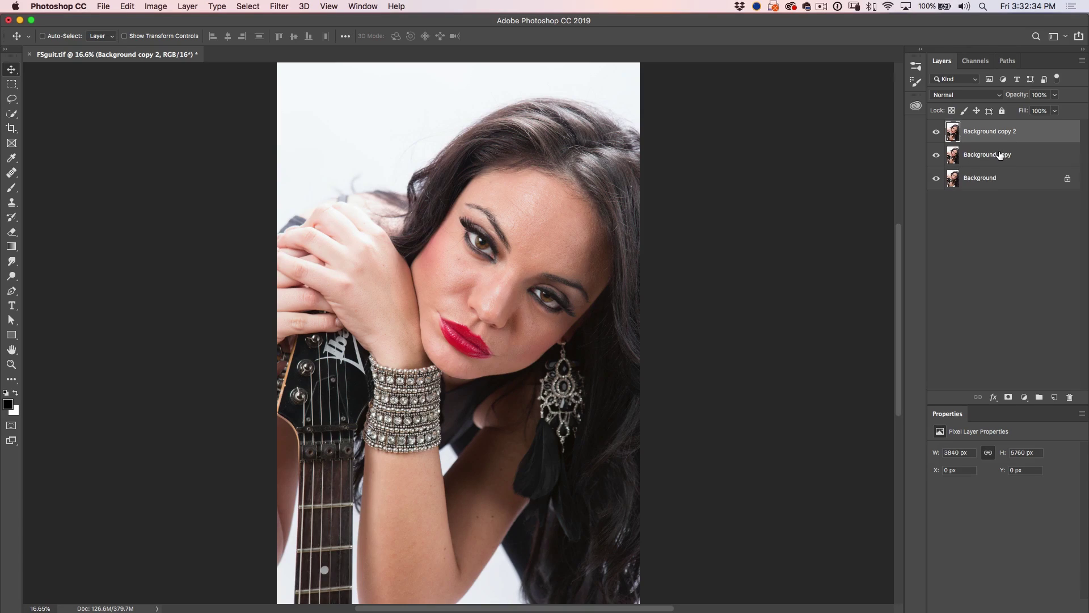
# Group the two background copy layers and name the group FS.
pyautogui.keyDown('shift'); pyautogui.click(1001, 156); pyautogui.keyUp('shift')
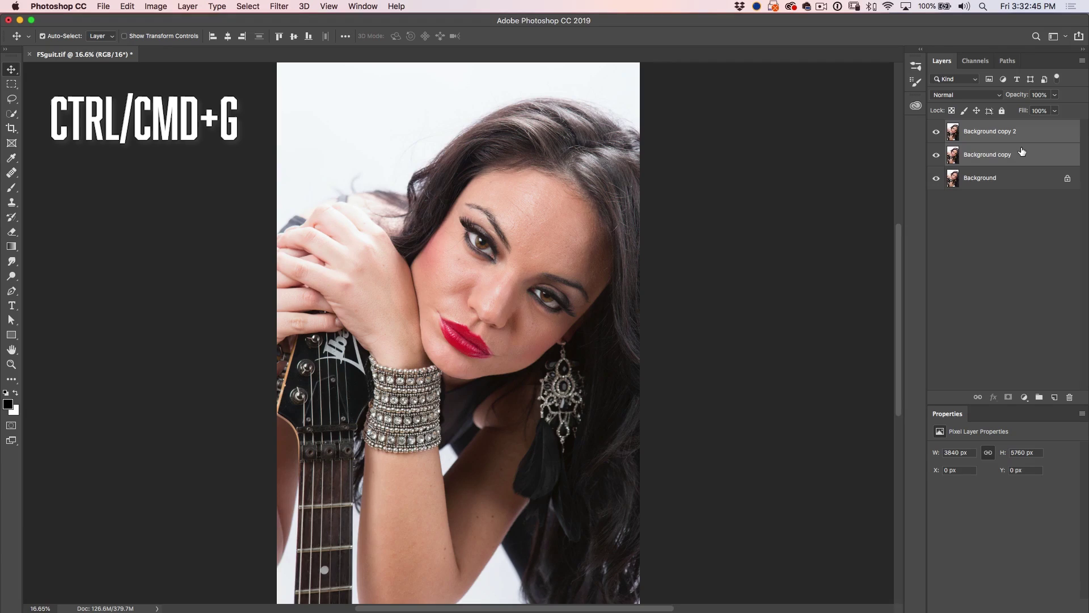
pyautogui.press('super+g')
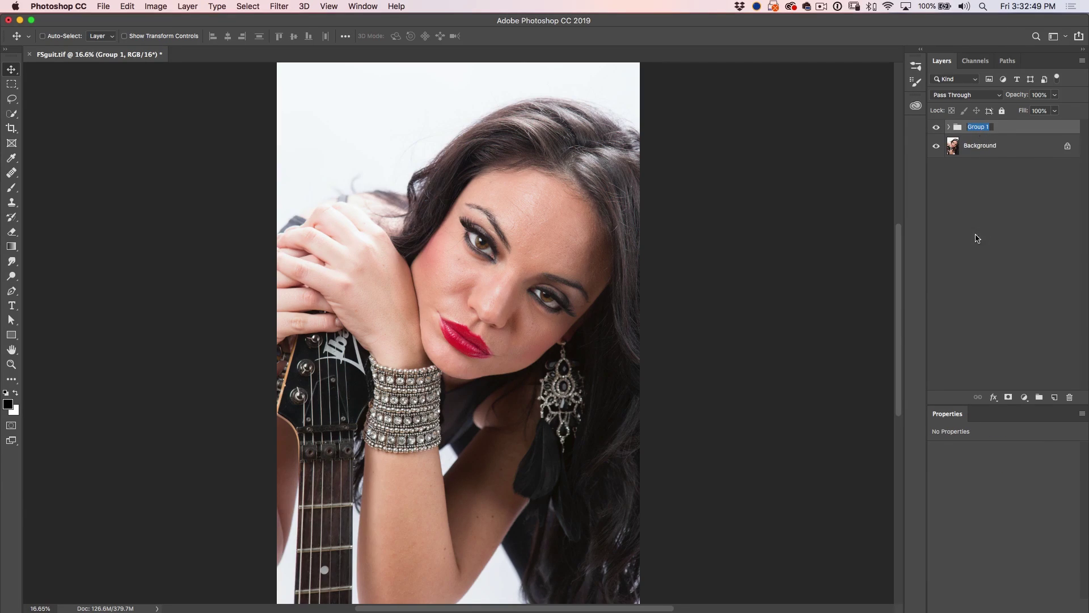
pyautogui.write('FS')
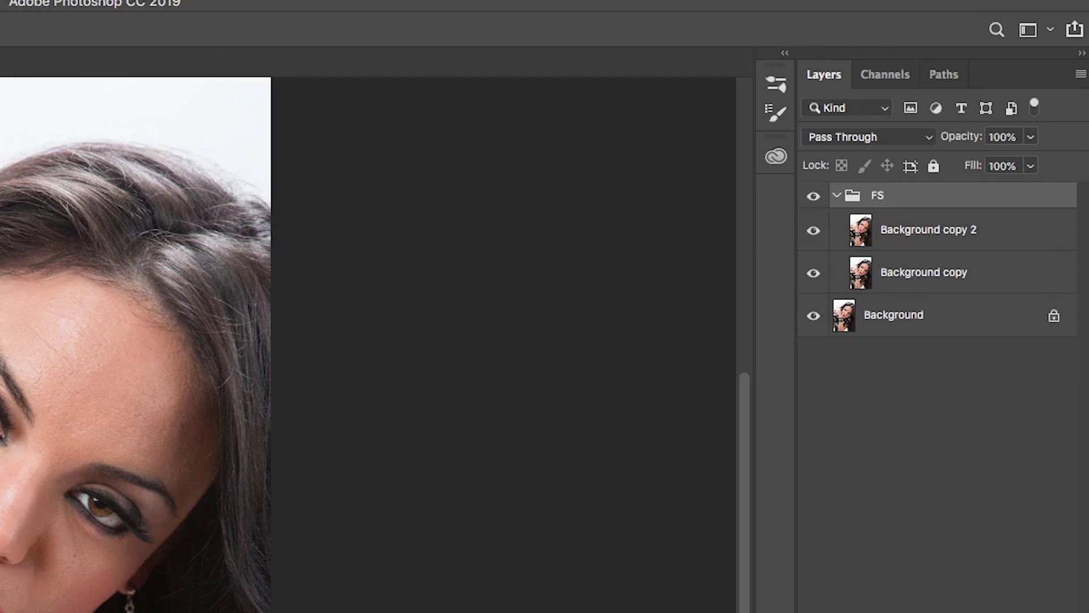
# Rename the lower copy in the FS group to color and hide the copy above it.
pyautogui.doubleClick(924, 273)
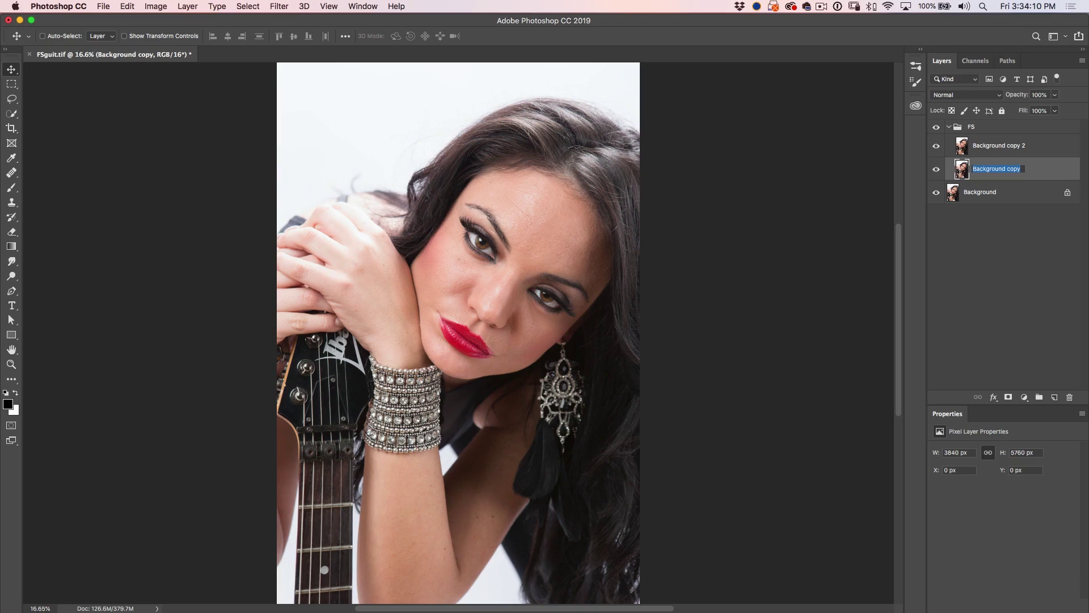
pyautogui.write('color')
pyautogui.press('Return')
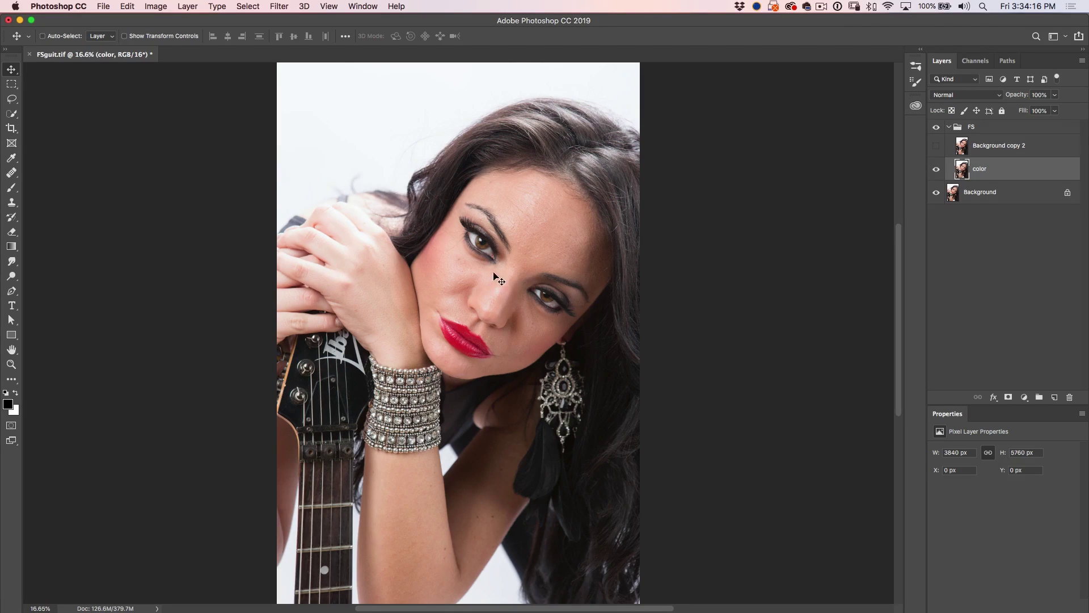
# Apply a Gaussian Blur to the color layer, strong enough to smooth away the skin texture while keeping the facial shapes.
pyautogui.click(12, 364)
pyautogui.doubleClick(12, 365)
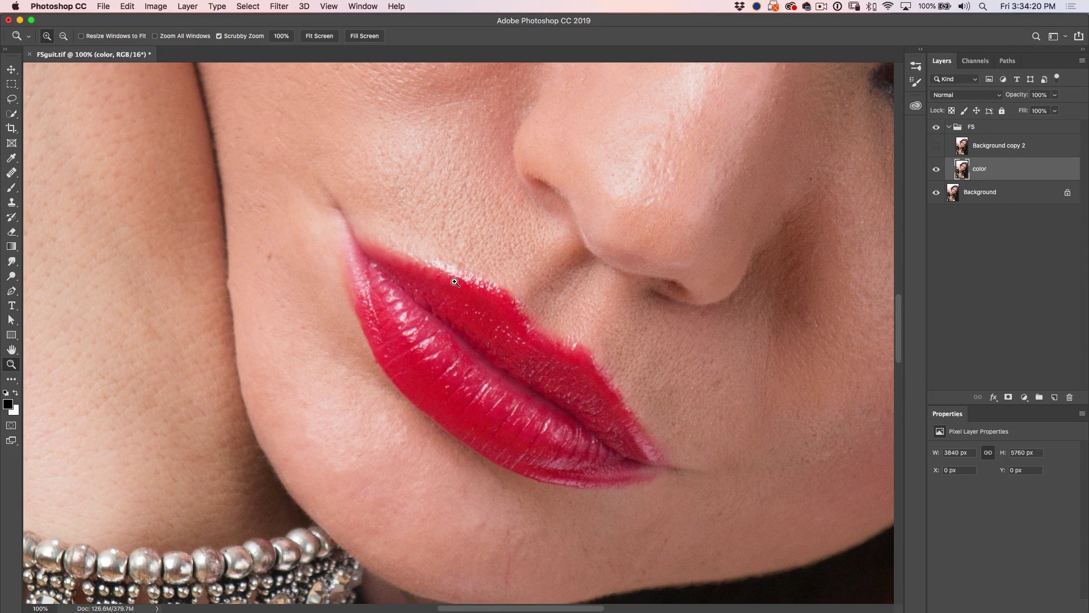
pyautogui.moveTo(725, 128); pyautogui.dragTo(508, 335)
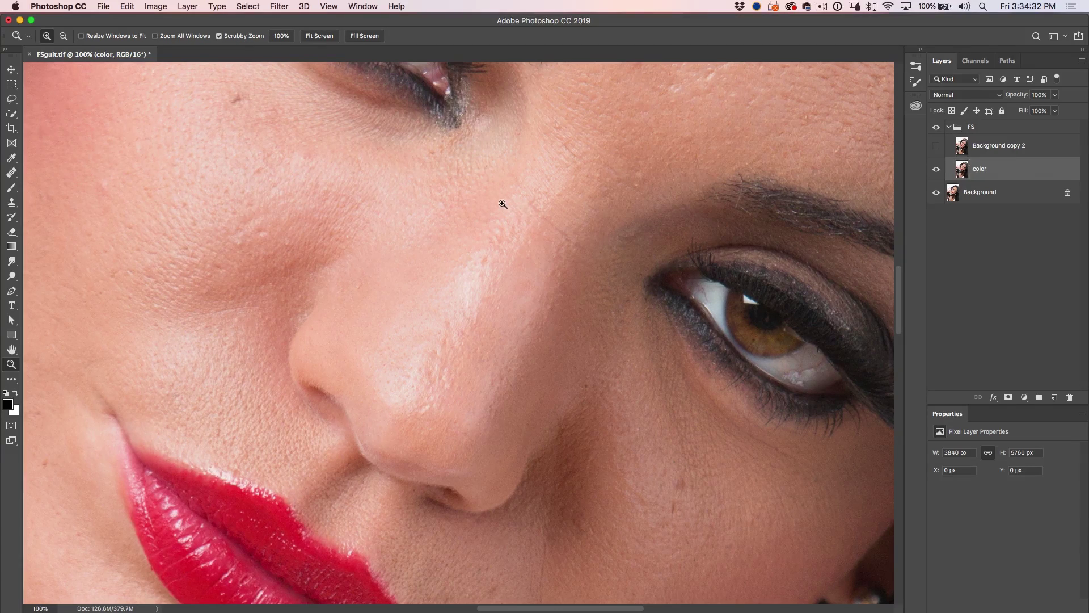
pyautogui.click(278, 7)
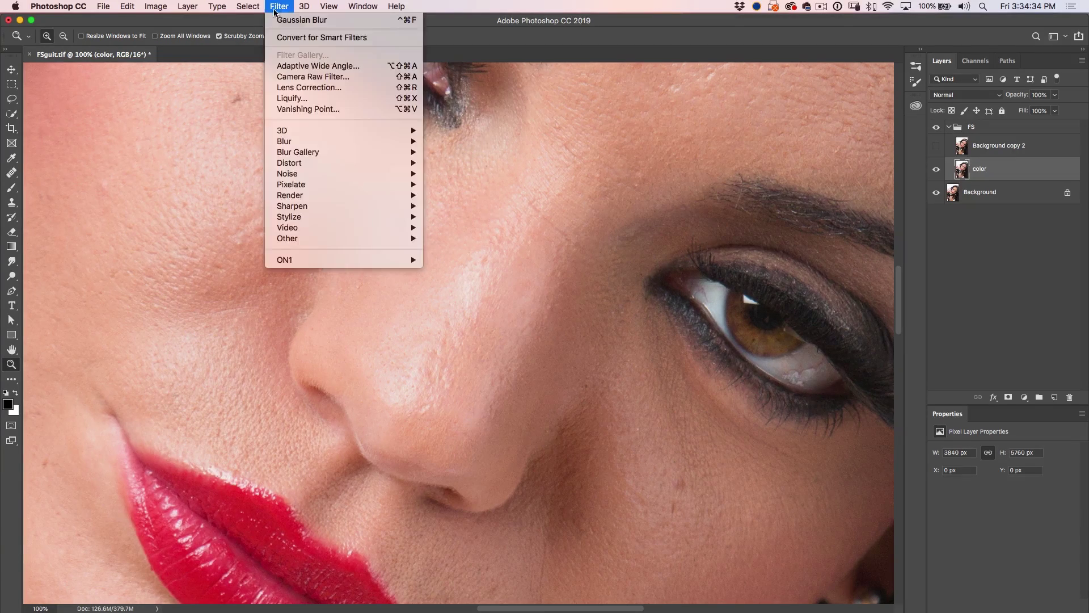
pyautogui.moveTo(282, 144)
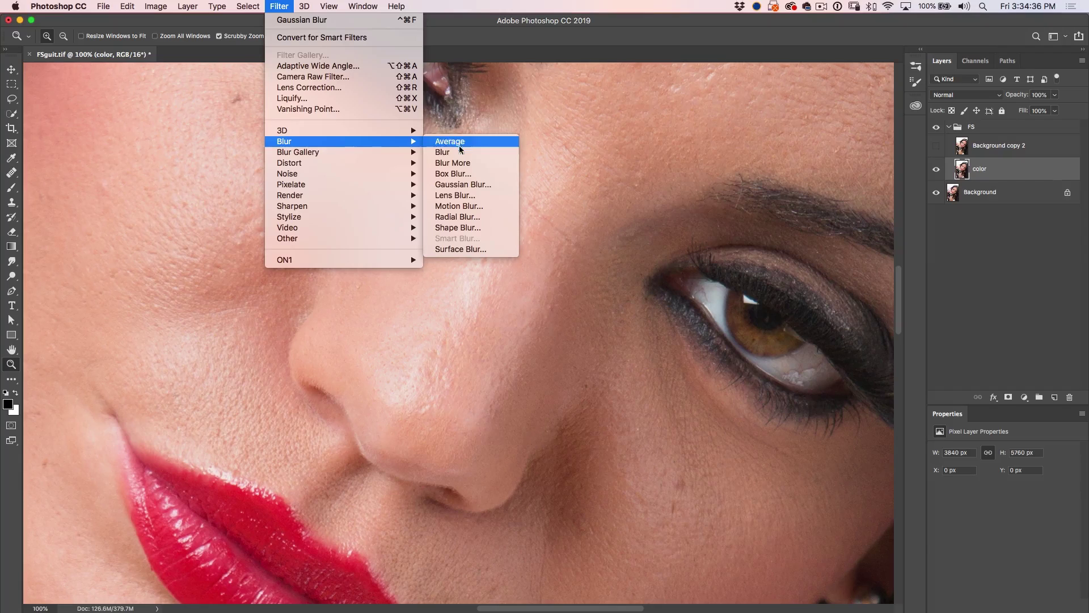
pyautogui.click(469, 188)
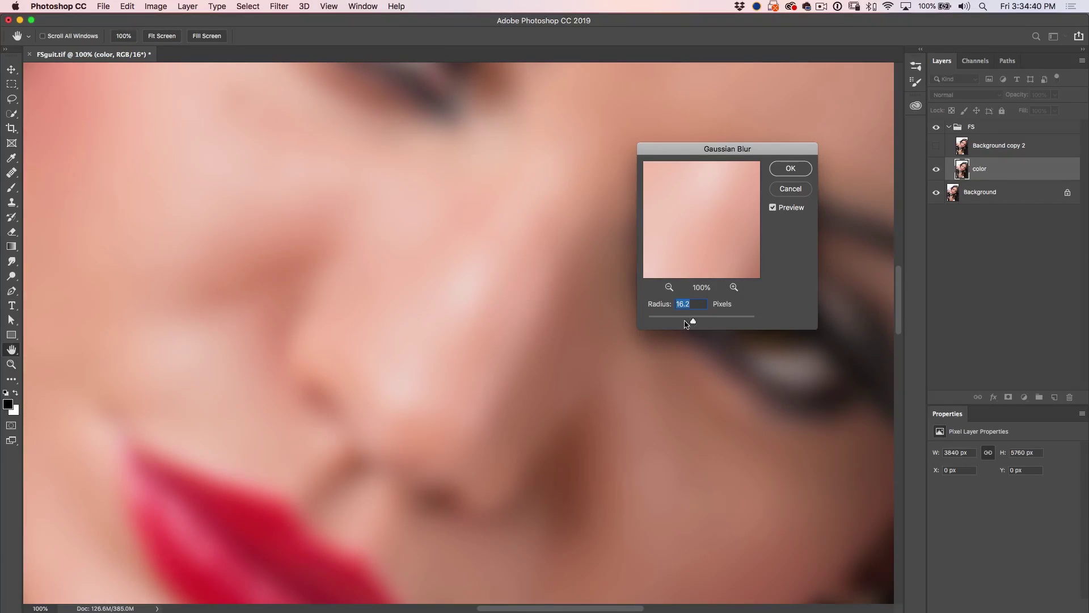
pyautogui.moveTo(694, 322); pyautogui.dragTo(648, 322)
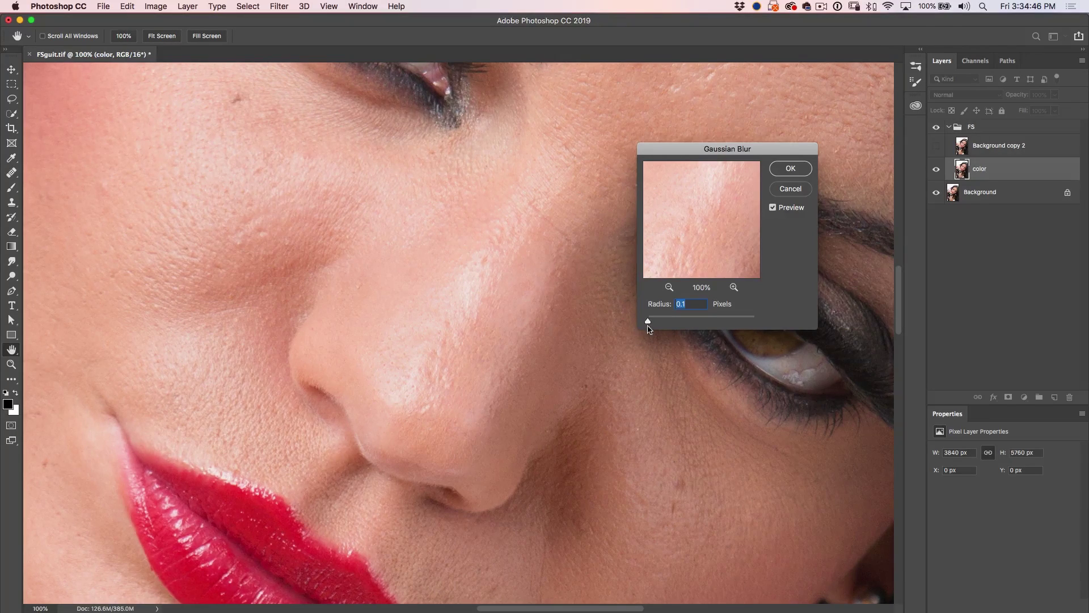
pyautogui.moveTo(649, 323); pyautogui.dragTo(662, 322)
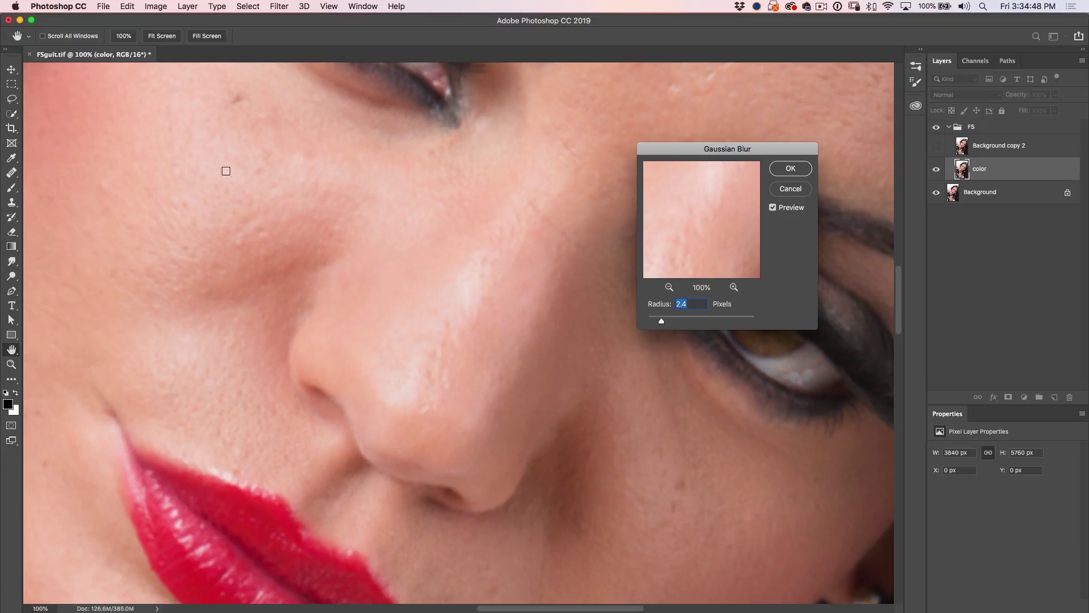
pyautogui.moveTo(663, 324); pyautogui.dragTo(670, 323)
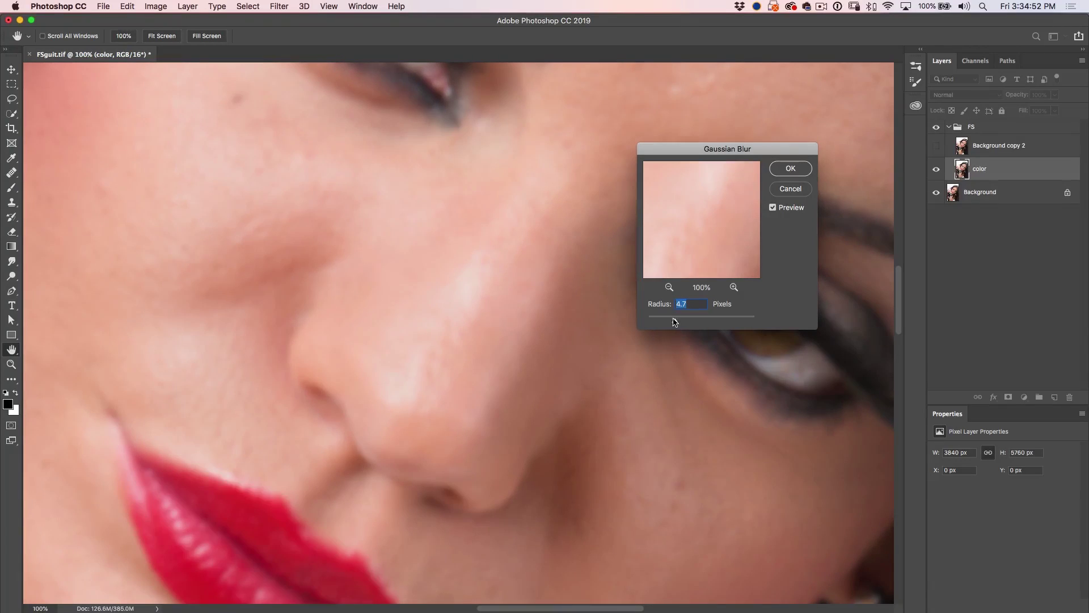
pyautogui.moveTo(681, 322); pyautogui.dragTo(682, 321)
pyautogui.click(792, 168)
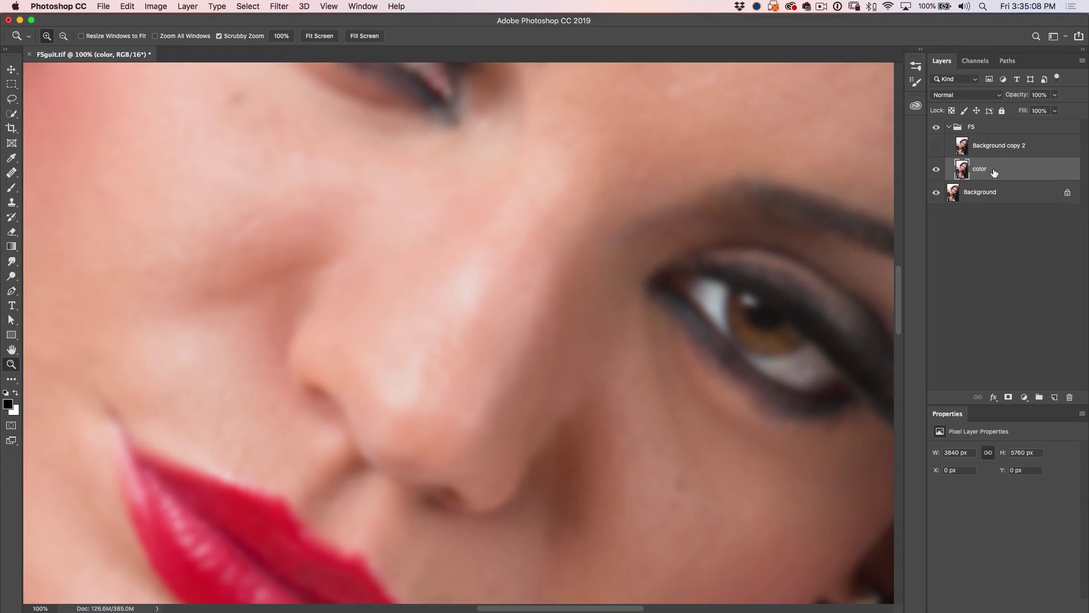
# Show the upper copy in the FS group again and rename it detail.
pyautogui.click(937, 146)
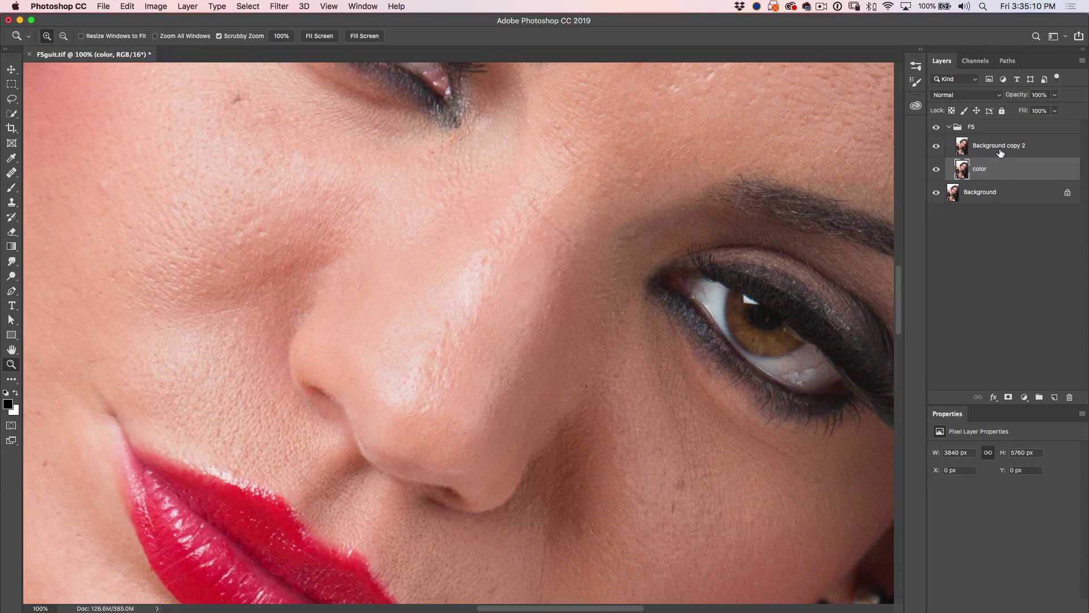
pyautogui.click(1003, 149)
pyautogui.doubleClick(1004, 149)
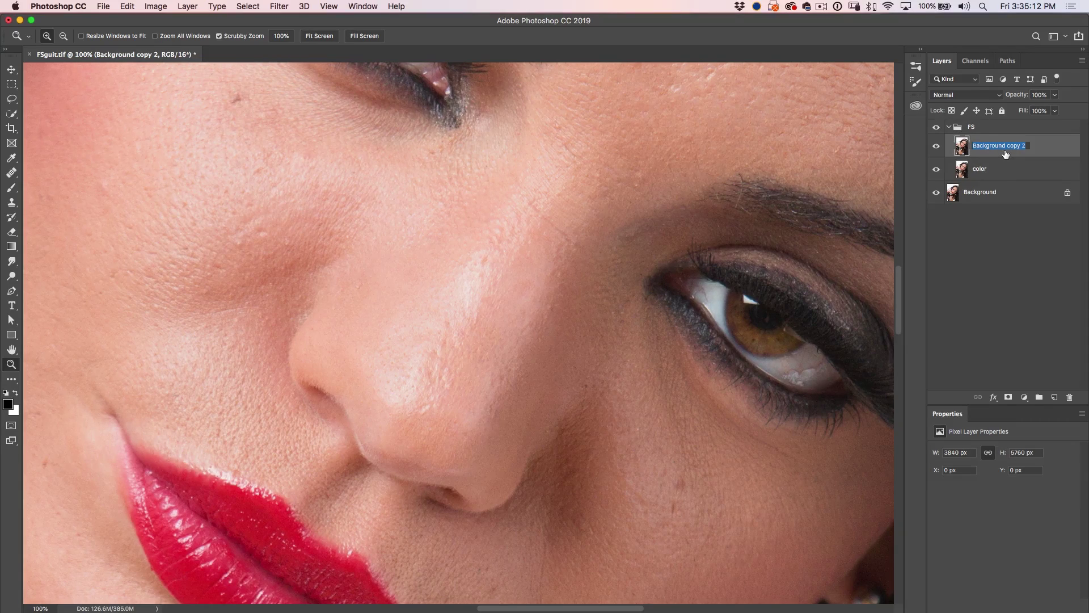
pyautogui.write('detail')
pyautogui.press('Return')
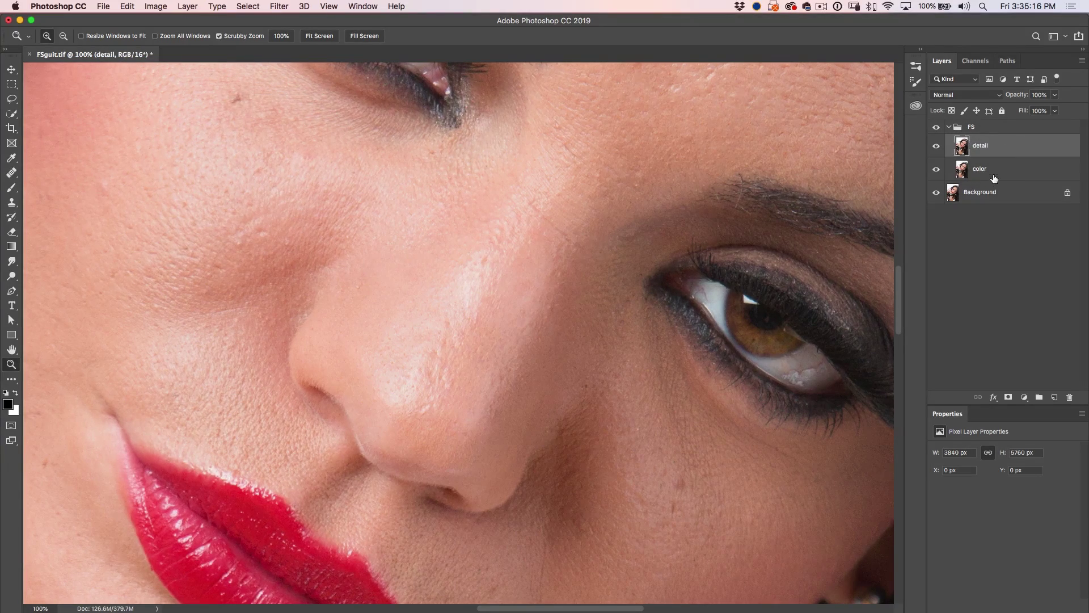
# Use Apply Image on the detail layer with the color layer as source, Subtract blending, 100% opacity, scale 2, offset 128 and no inversion.
pyautogui.click(989, 170)
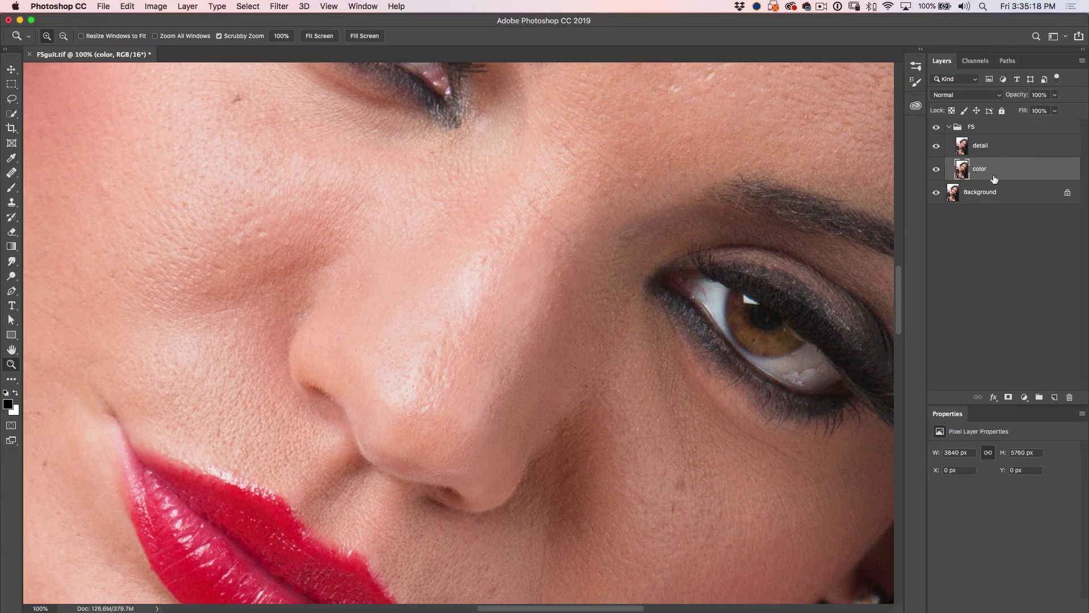
pyautogui.click(987, 149)
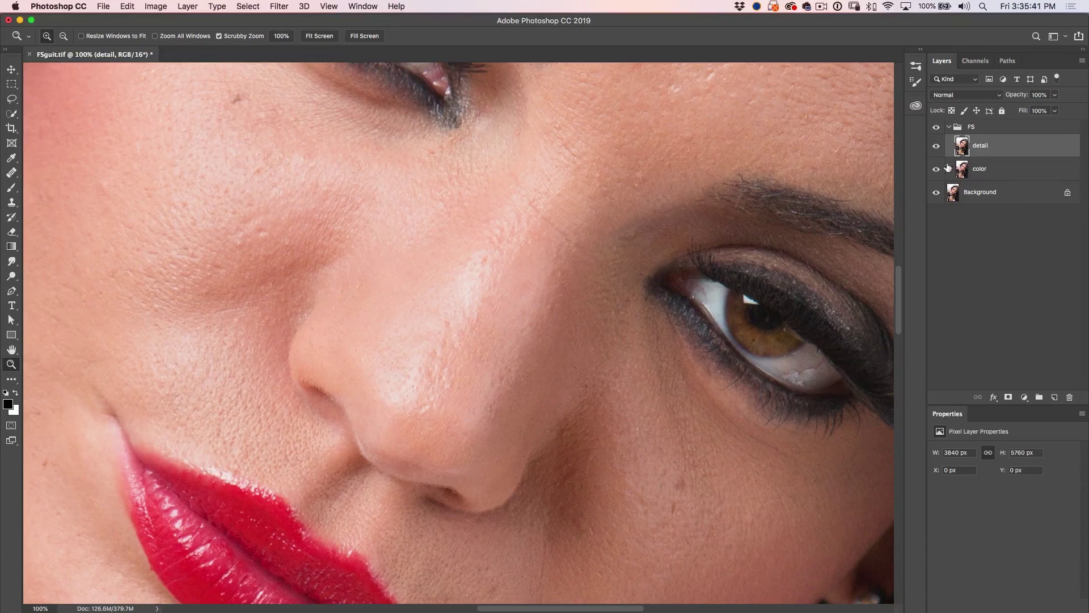
pyautogui.click(159, 6)
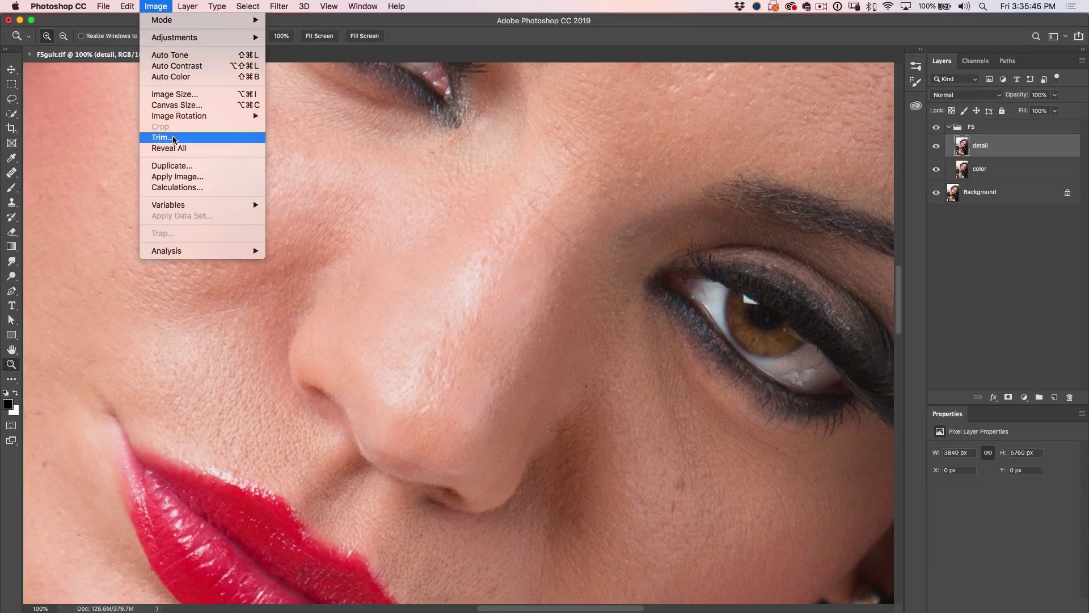
pyautogui.click(176, 177)
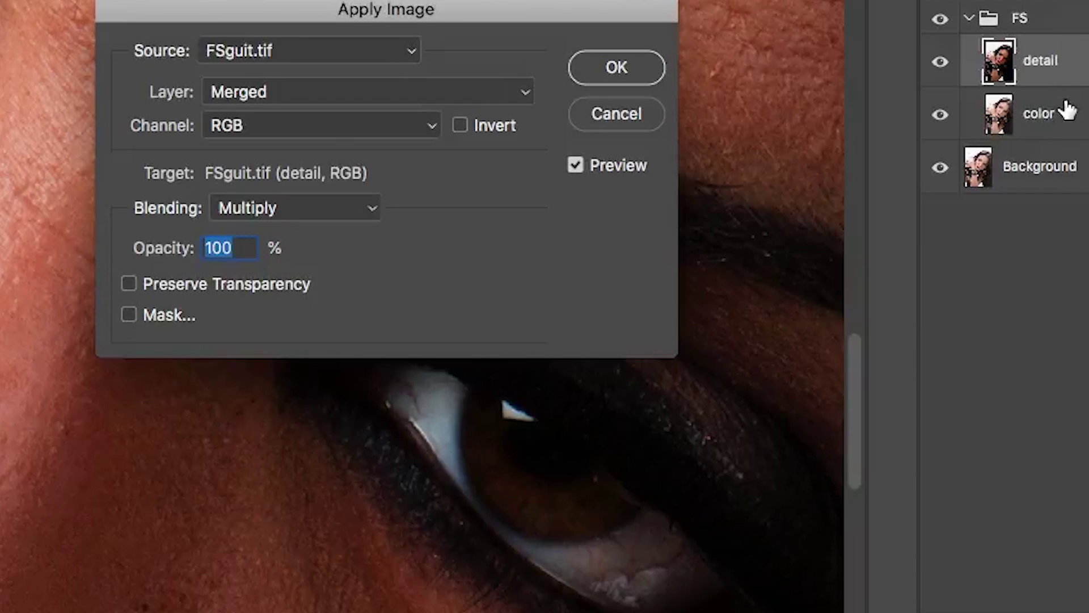
pyautogui.click(281, 89)
pyautogui.click(274, 147)
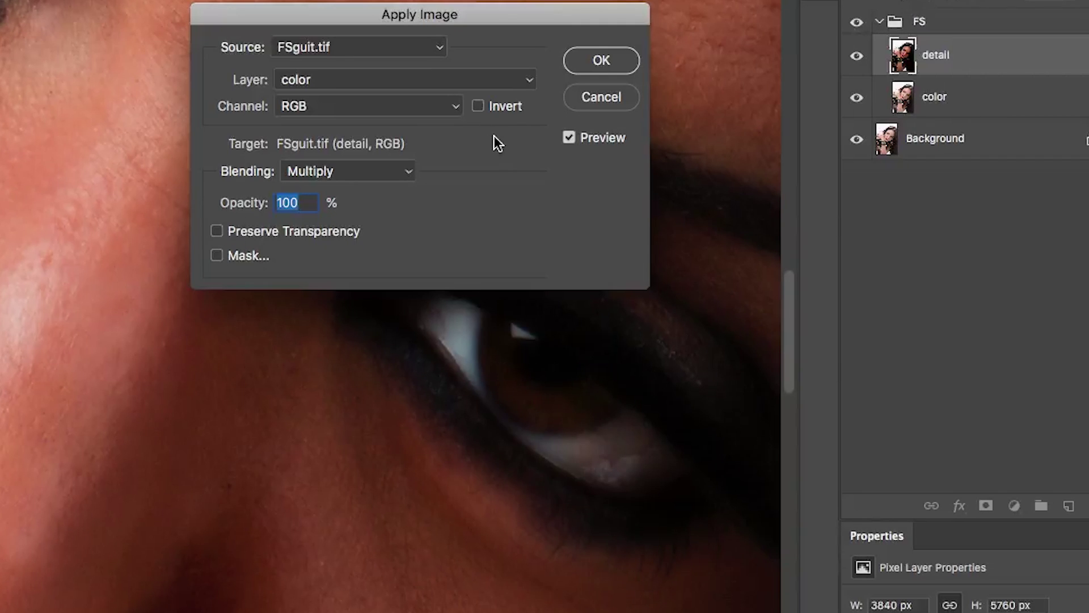
pyautogui.click(373, 171)
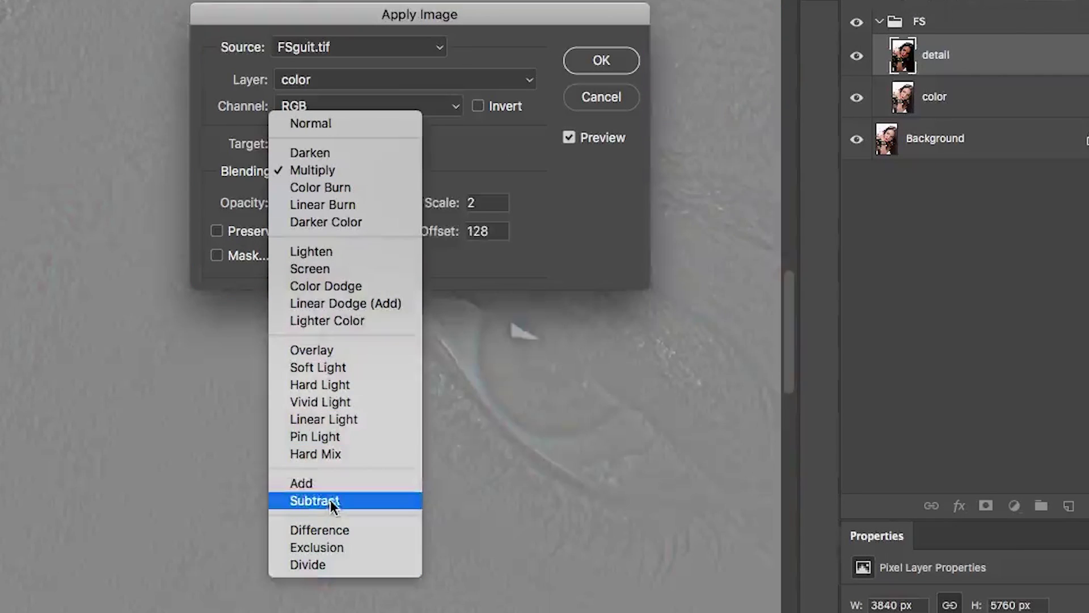
pyautogui.click(330, 499)
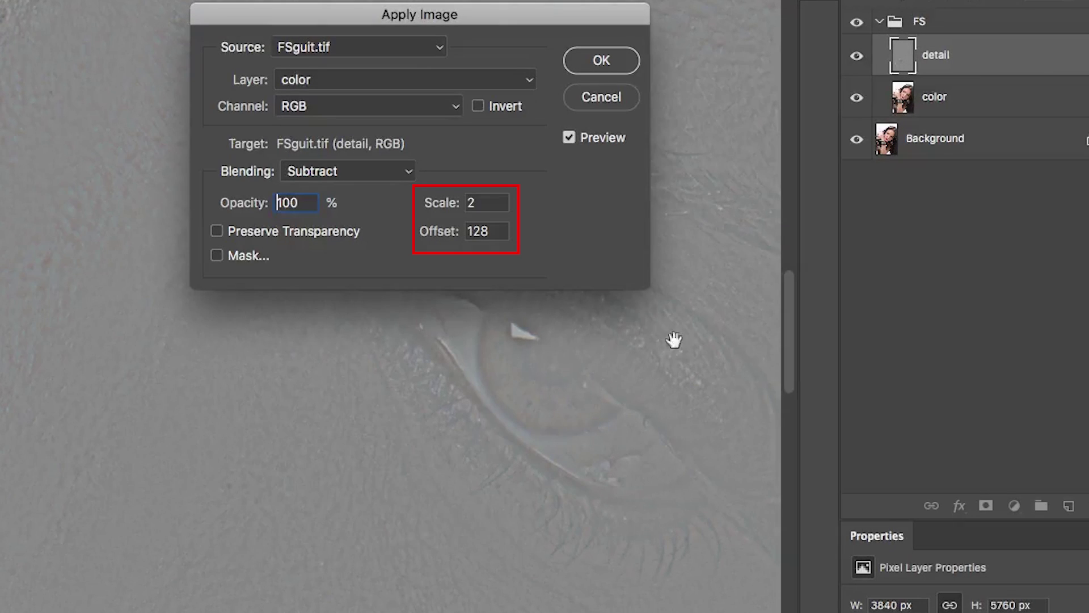
pyautogui.click(479, 108)
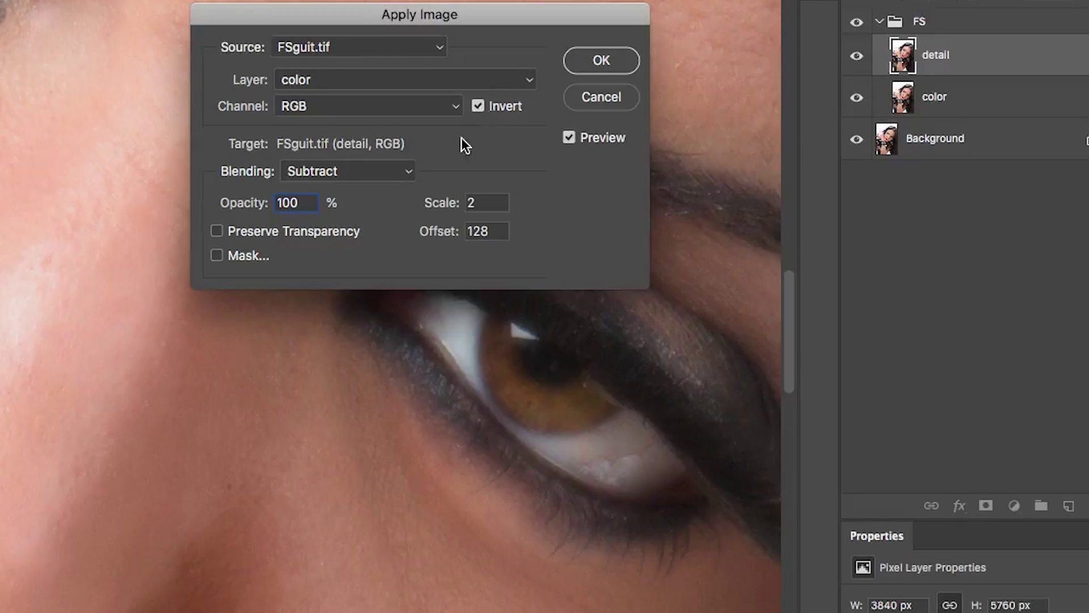
pyautogui.click(479, 107)
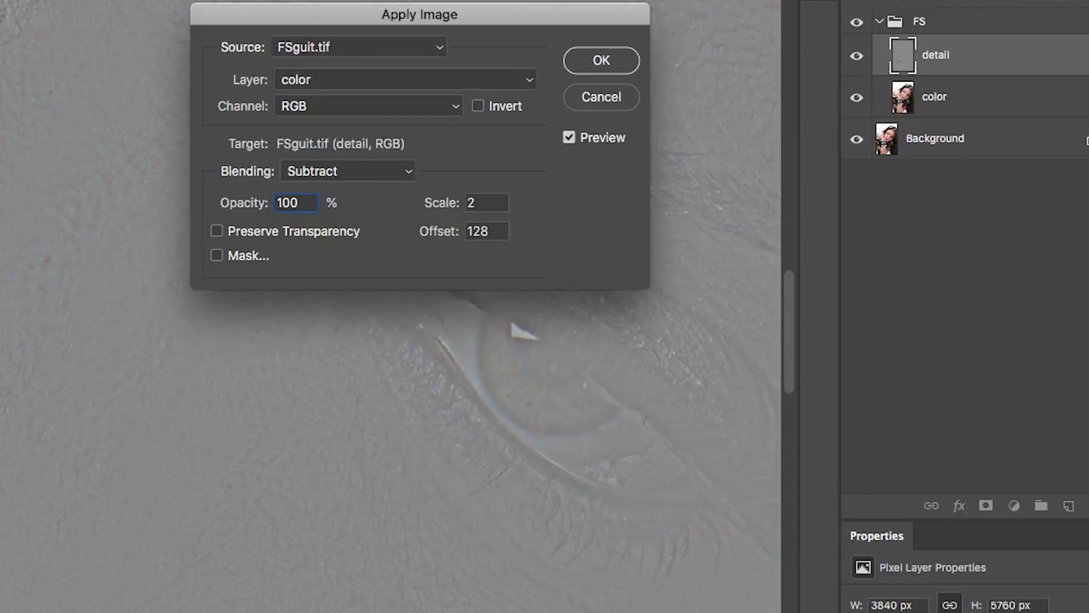
pyautogui.click(599, 60)
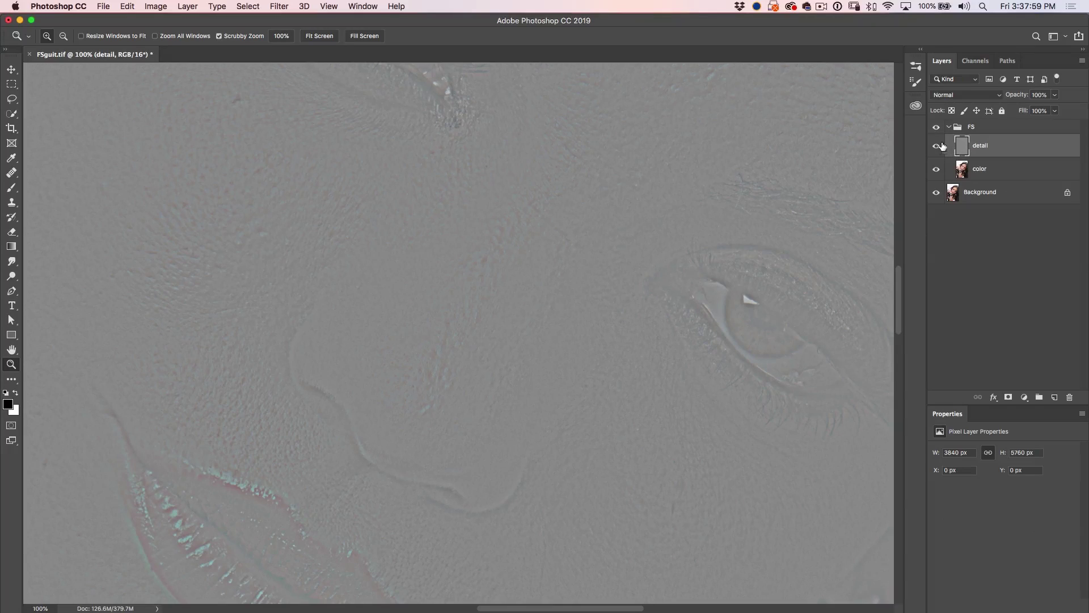
# Compare the image with the detail layer hidden and shown, and set that layer's blend mode to Linear Light.
pyautogui.click(936, 146)
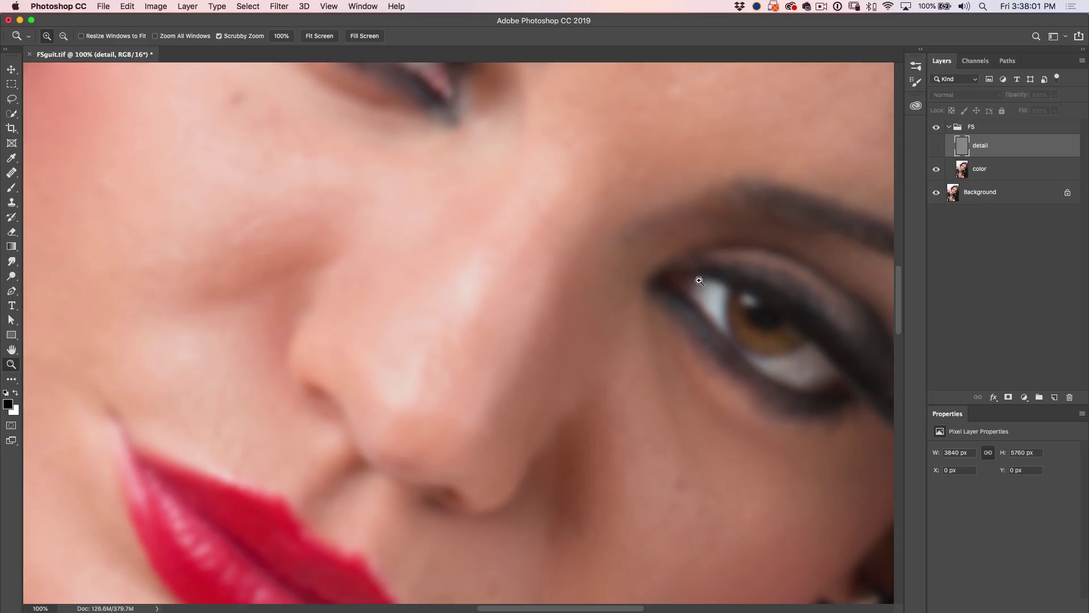
pyautogui.click(936, 146)
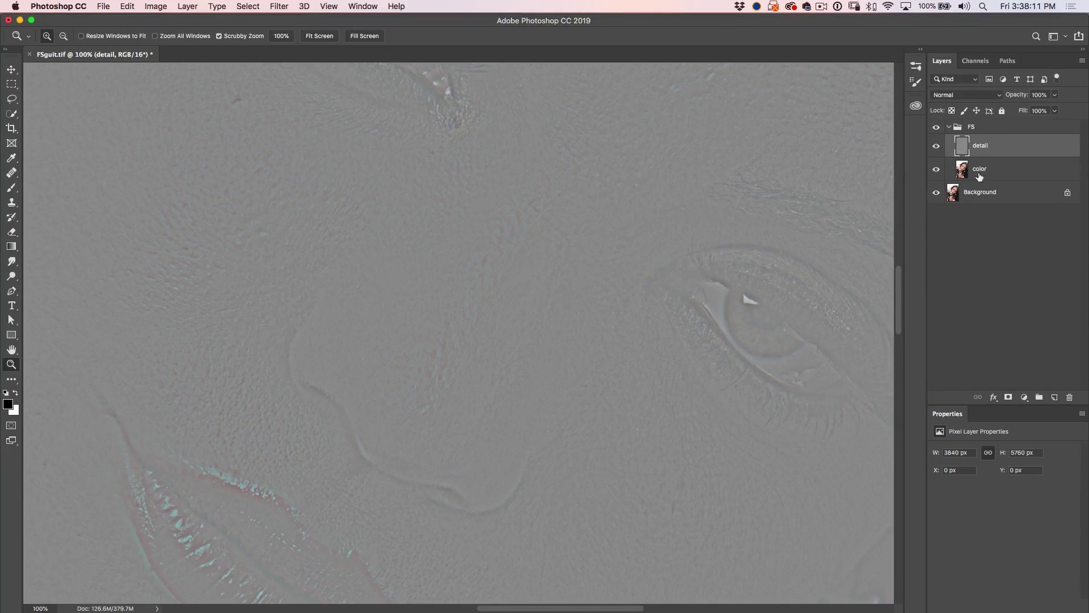
pyautogui.click(951, 95)
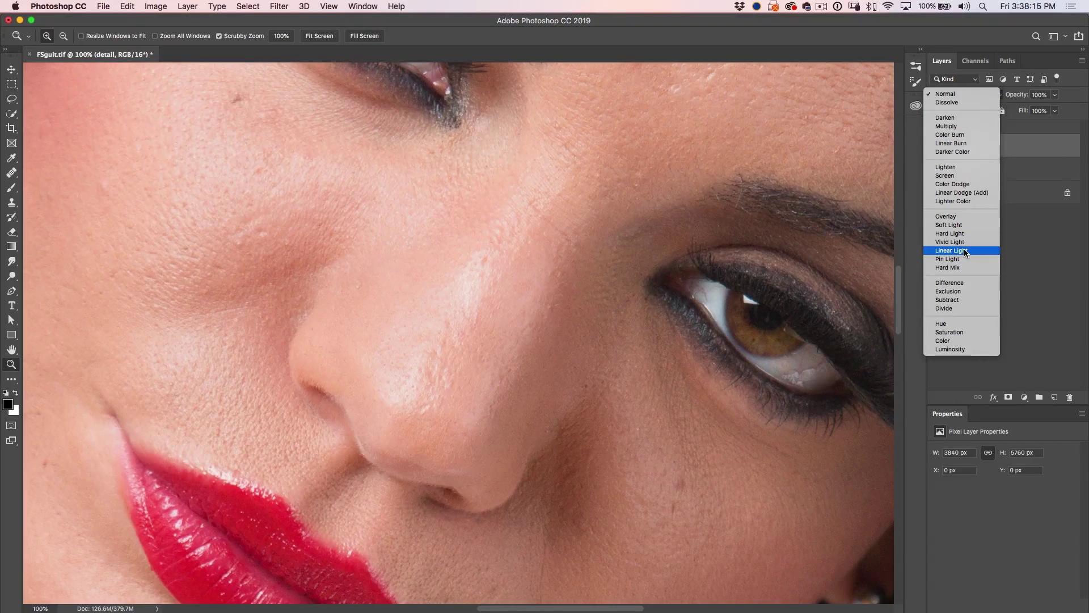
pyautogui.click(965, 250)
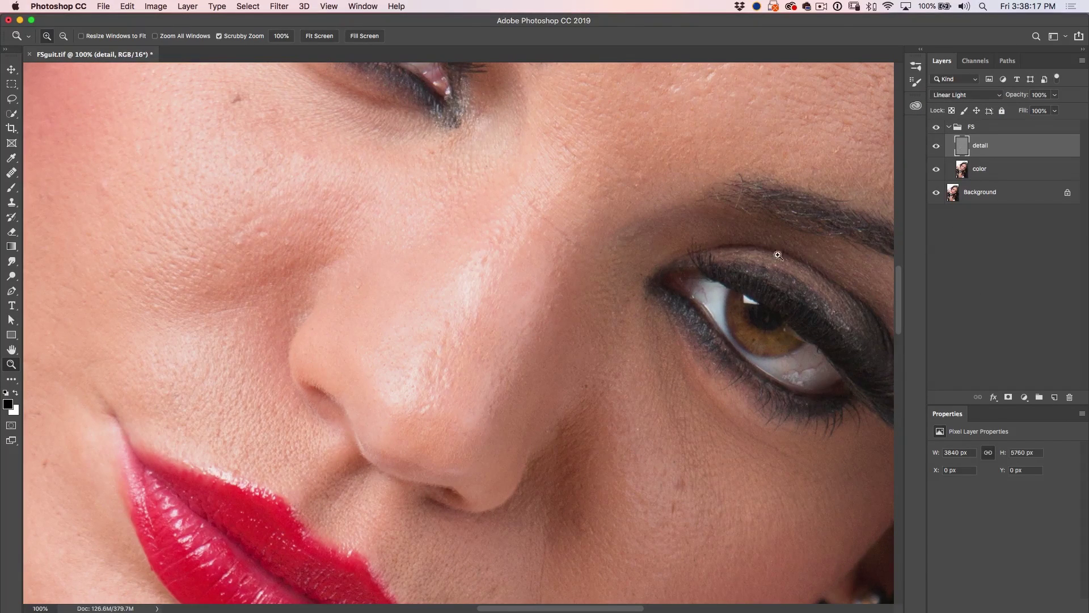
# Check the whole face at 50% zoom, comparing it with the FS group hidden and shown.
pyautogui.keyDown('alt'); pyautogui.click(442, 253); pyautogui.keyUp('alt')
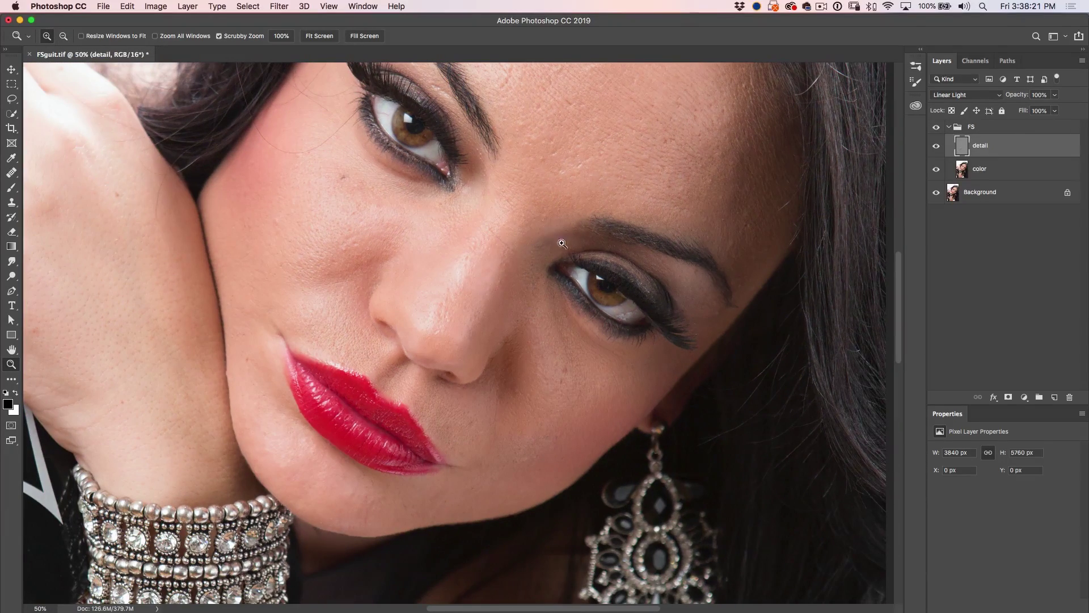
pyautogui.moveTo(535, 224); pyautogui.dragTo(593, 317)
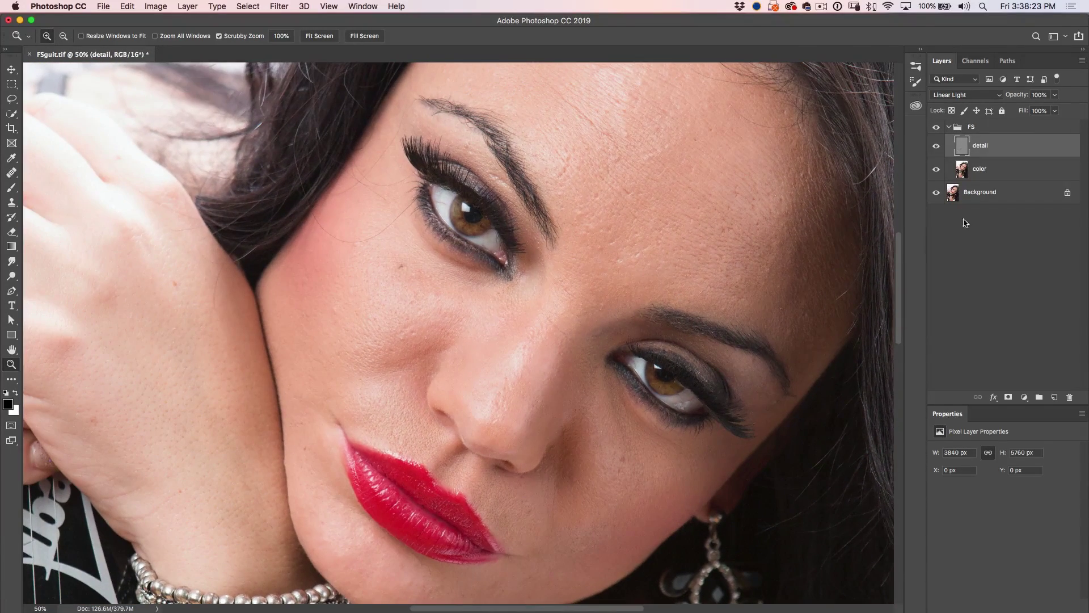
pyautogui.click(950, 129)
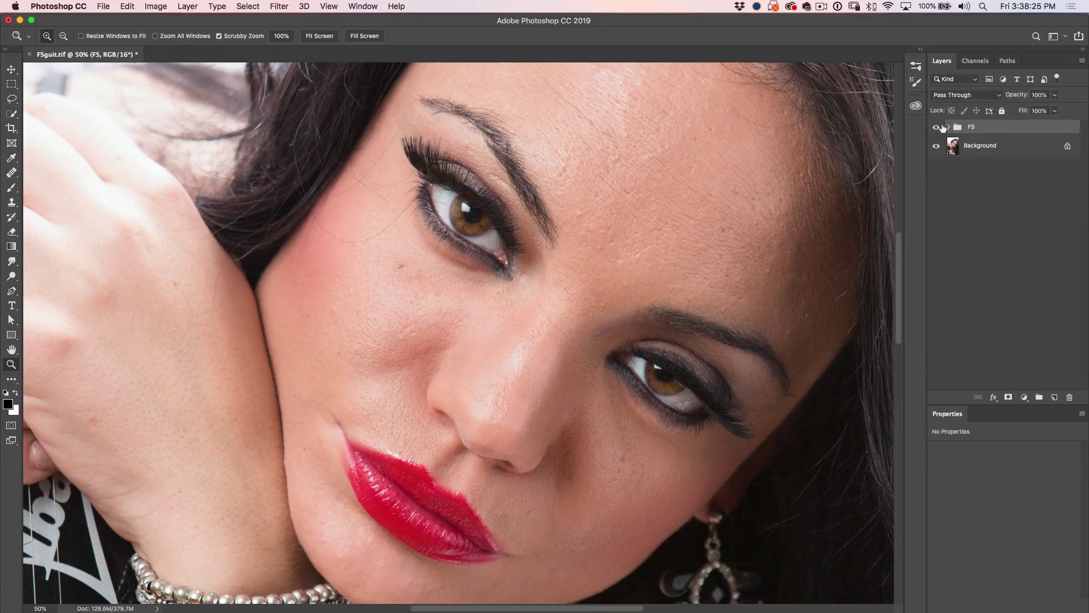
pyautogui.click(937, 127)
pyautogui.click(937, 128)
pyautogui.click(950, 129)
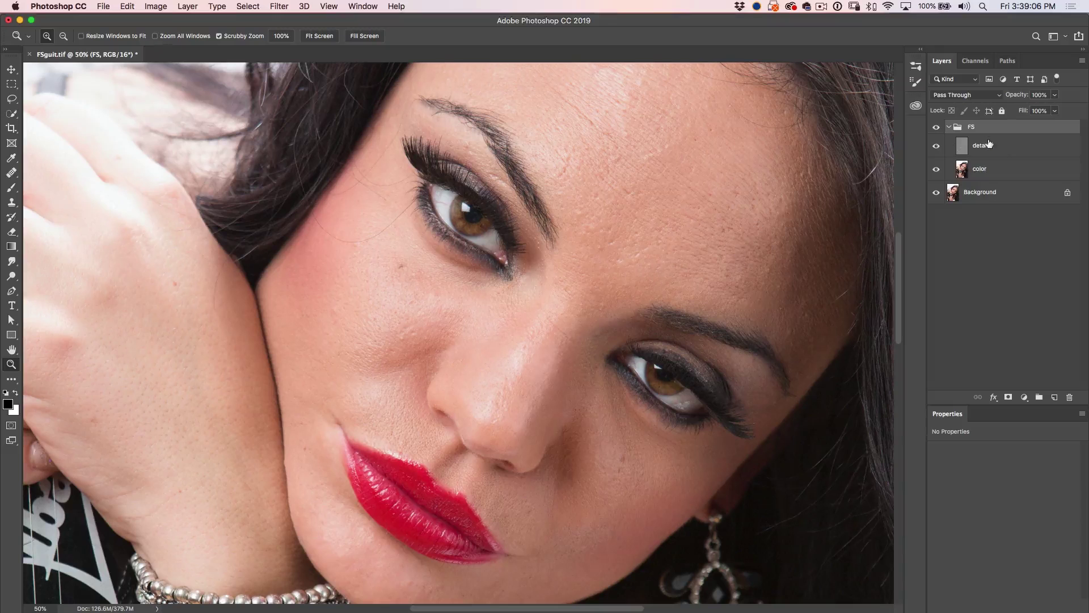
# Select the detail layer and choose the Healing Brush in Normal mode with Sampled source, sampling the current layer only.
pyautogui.click(989, 145)
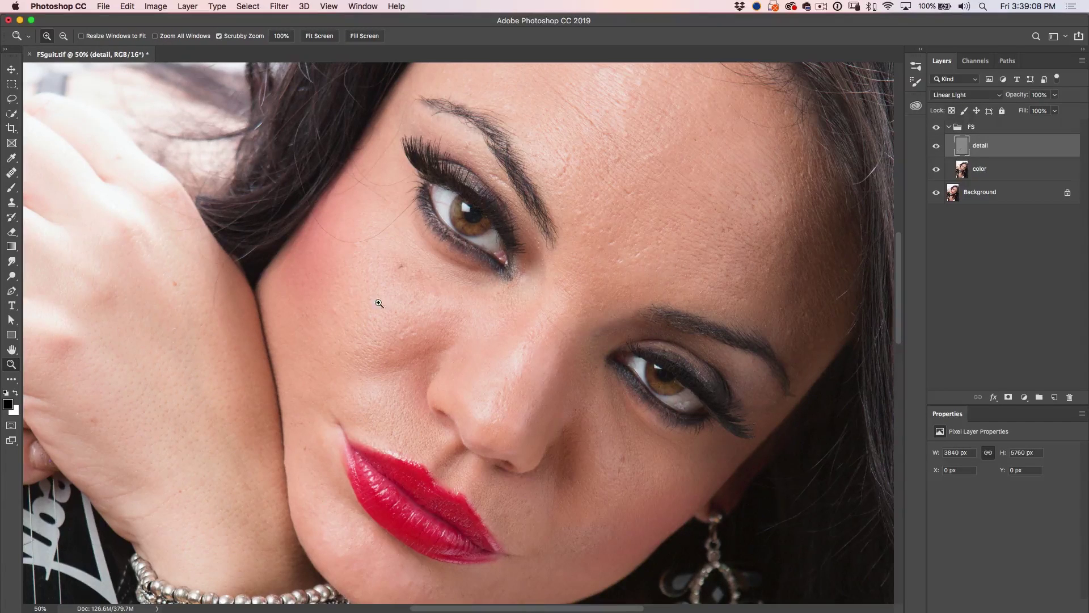
pyautogui.doubleClick(12, 364)
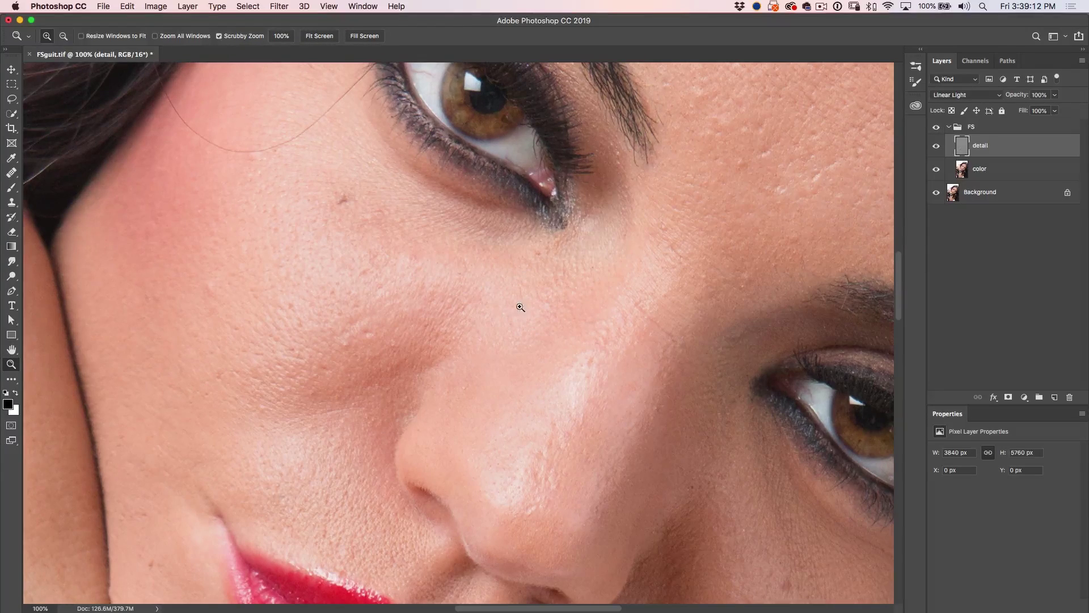
pyautogui.moveTo(358, 253); pyautogui.dragTo(336, 227)
pyautogui.moveTo(705, 236); pyautogui.dragTo(513, 141)
pyautogui.moveTo(566, 345); pyautogui.dragTo(588, 238)
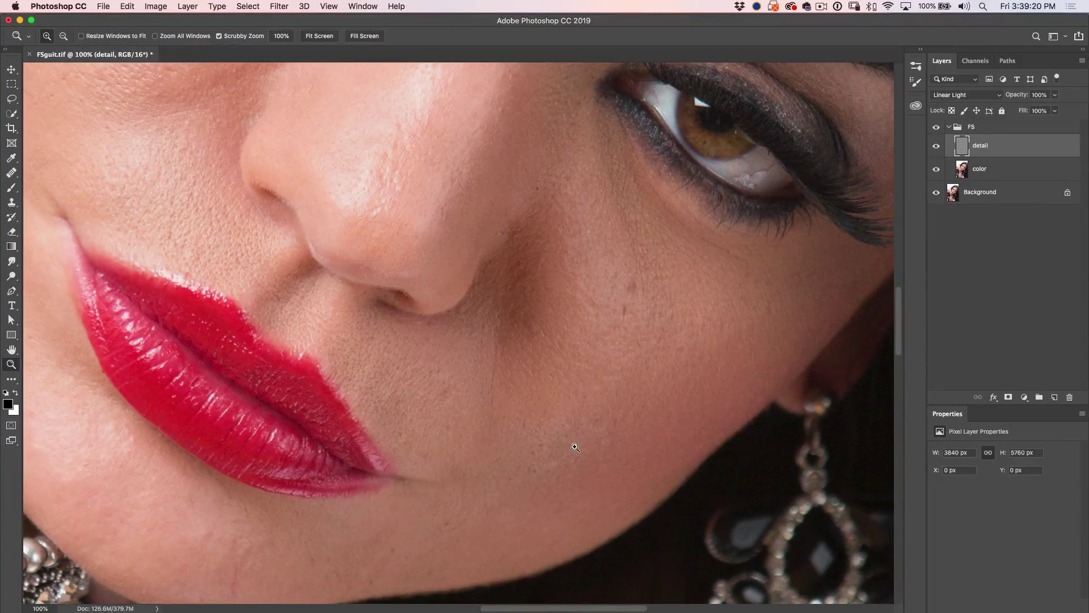
pyautogui.moveTo(348, 352); pyautogui.dragTo(502, 517)
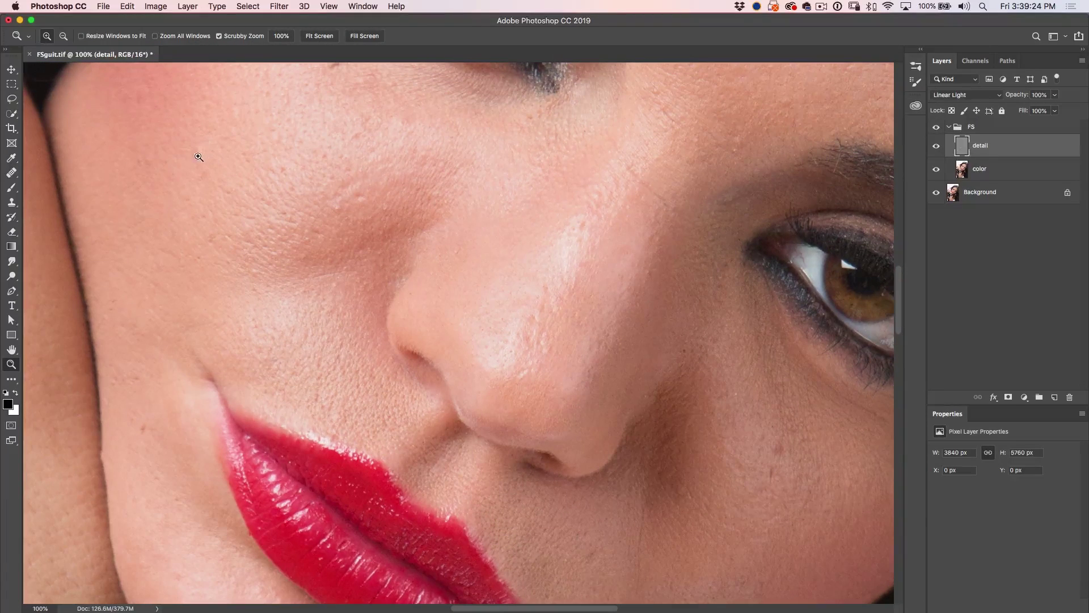
pyautogui.moveTo(696, 168); pyautogui.dragTo(615, 218)
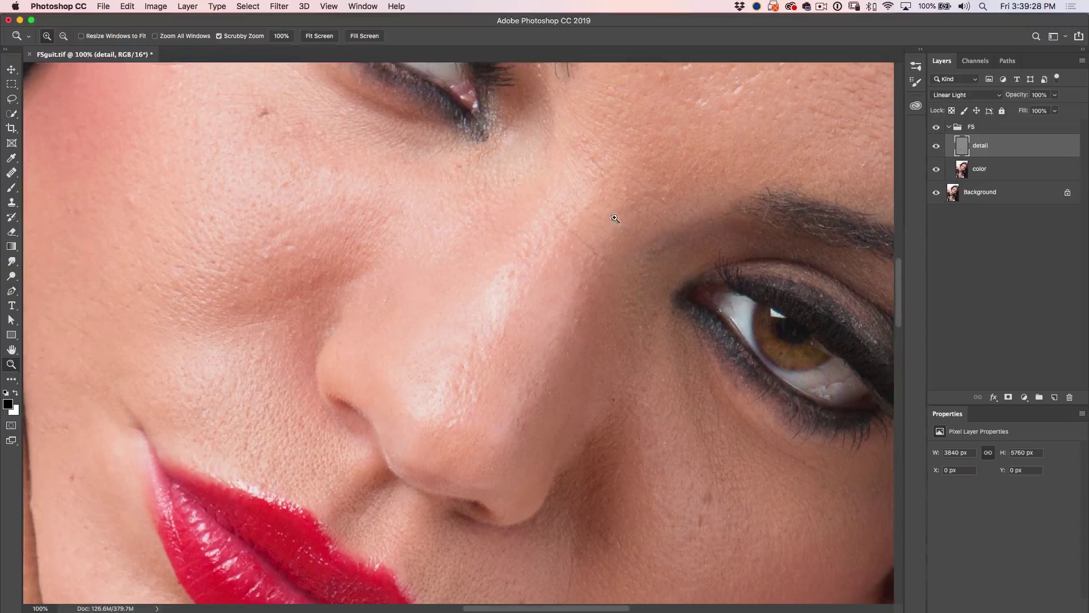
pyautogui.moveTo(11, 172); pyautogui.dragTo(47, 182)
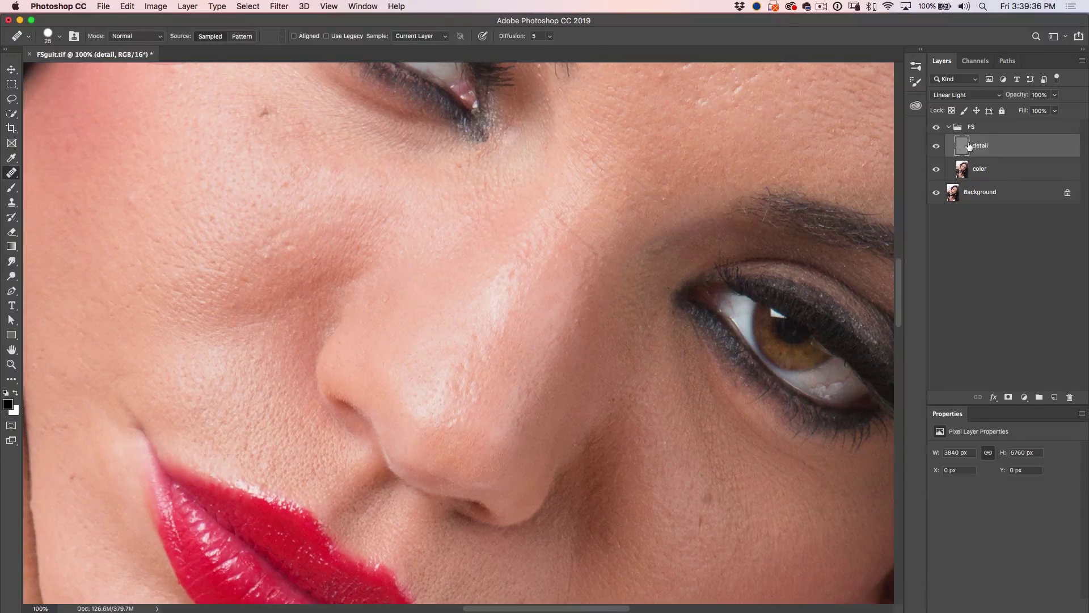
pyautogui.click(407, 38)
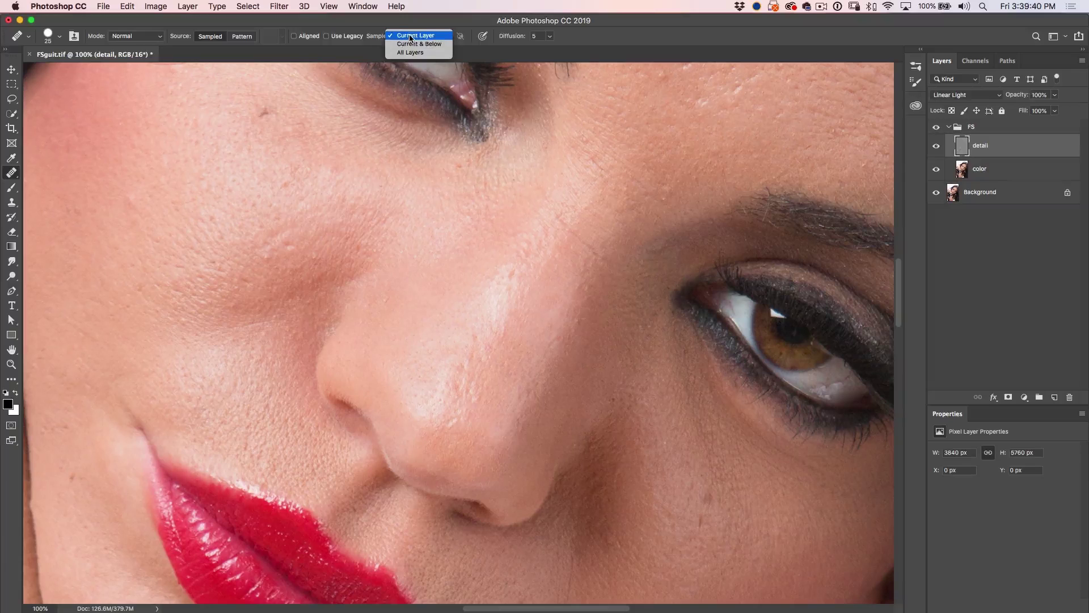
pyautogui.click(411, 37)
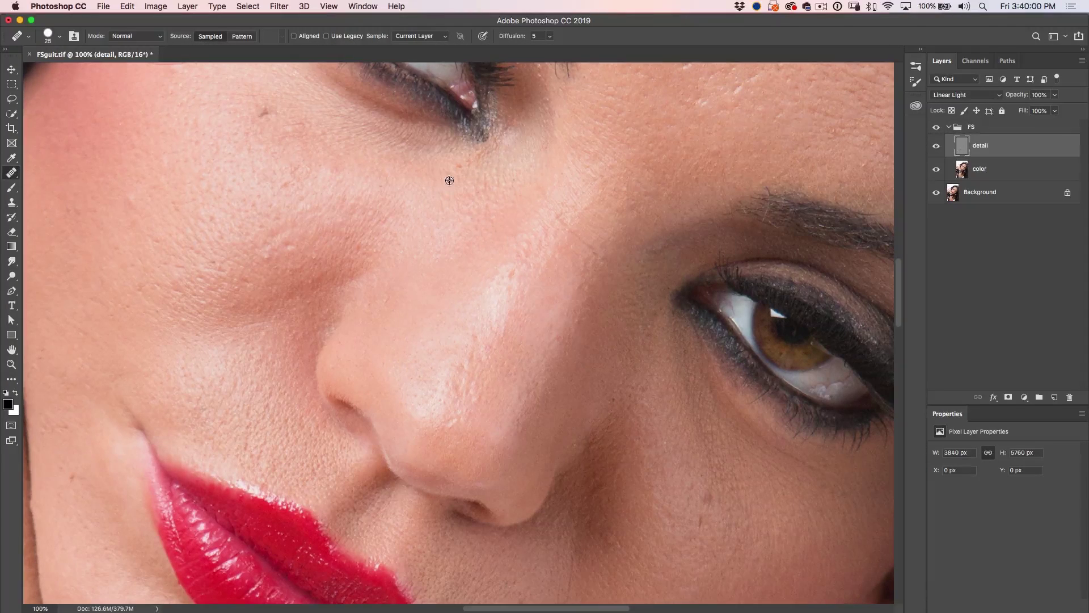
# Heal the blemishes on the nose and on the upper cheek nearest the hand, sampling clean skin texture close to each.
pyautogui.keyDown('alt'); pyautogui.click(484, 342); pyautogui.keyUp('alt')
pyautogui.click(457, 377)
pyautogui.keyDown('alt'); pyautogui.click(259, 150); pyautogui.keyUp('alt')
pyautogui.click(263, 112)
pyautogui.keyDown('alt'); pyautogui.click(276, 236); pyautogui.keyUp('alt')
pyautogui.click(263, 251)
pyautogui.keyDown('alt'); pyautogui.click(328, 219); pyautogui.keyUp('alt')
pyautogui.click(324, 252)
# Heal the remaining small spots along the outer cheek nearest the hand and on the side of the nose.
pyautogui.click(145, 208)
pyautogui.click(153, 262)
pyautogui.click(100, 301)
pyautogui.click(85, 318)
pyautogui.click(86, 353)
pyautogui.click(80, 367)
pyautogui.click(261, 105)
pyautogui.click(336, 240)
pyautogui.click(530, 282)
pyautogui.click(542, 332)
# Heal the spots and uneven texture beside the mouth corner and on the cheek nearest the earring.
pyautogui.scroll(-5, 437, 240)
pyautogui.hscroll(5, 438, 241)
pyautogui.click(482, 393)
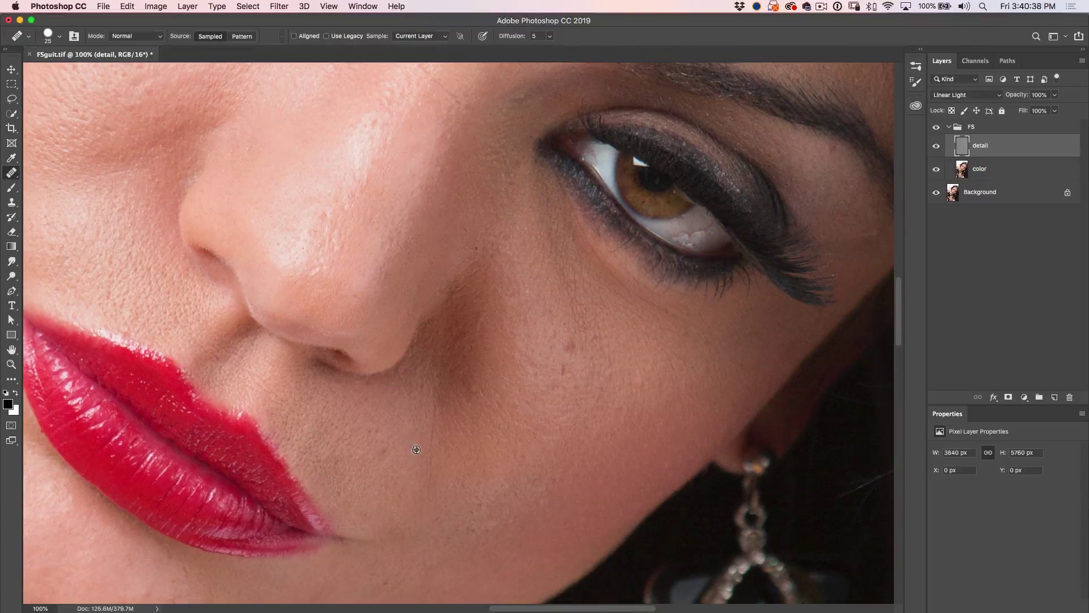
pyautogui.moveTo(386, 420); pyautogui.dragTo(400, 419)
pyautogui.click(562, 367)
pyautogui.click(571, 348)
pyautogui.moveTo(568, 463); pyautogui.dragTo(517, 449)
pyautogui.moveTo(477, 415); pyautogui.dragTo(574, 239)
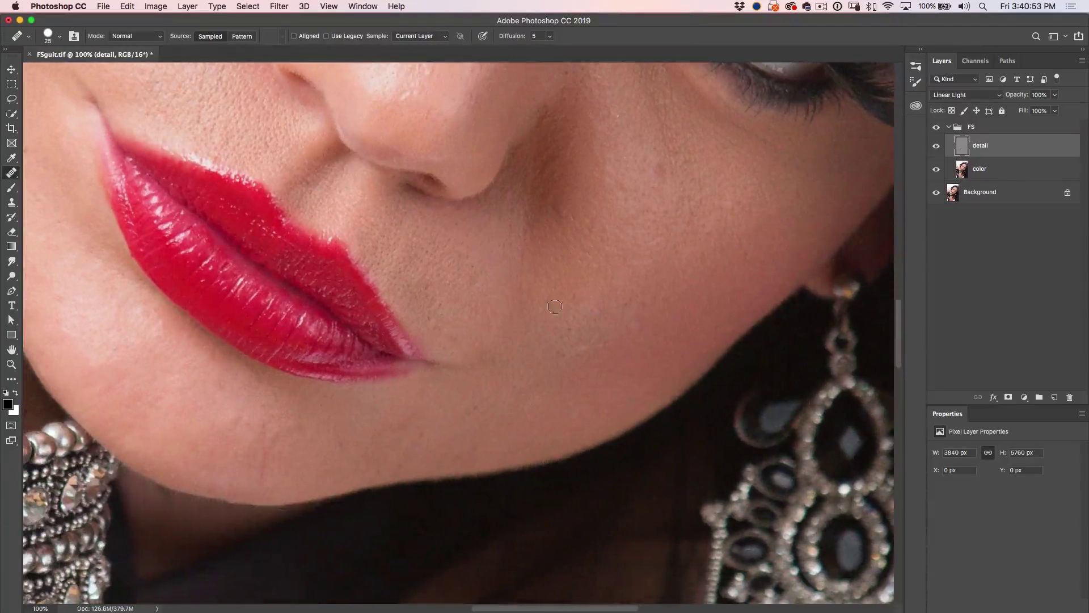
pyautogui.keyDown('alt'); pyautogui.click(501, 416); pyautogui.keyUp('alt')
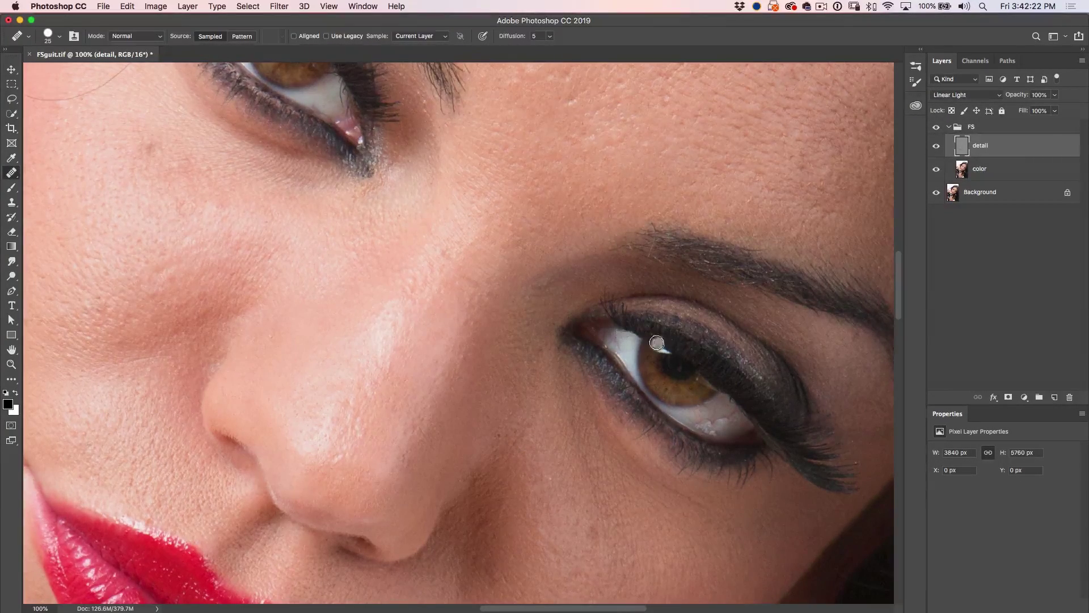
# Compare the healed skin with the FS group hidden and shown.
pyautogui.moveTo(587, 396)
pyautogui.mouseDown()
pyautogui.moveTo(666, 230)
pyautogui.moveTo(664, 239)
pyautogui.mouseUp()
pyautogui.click(937, 127)
pyautogui.click(936, 128)
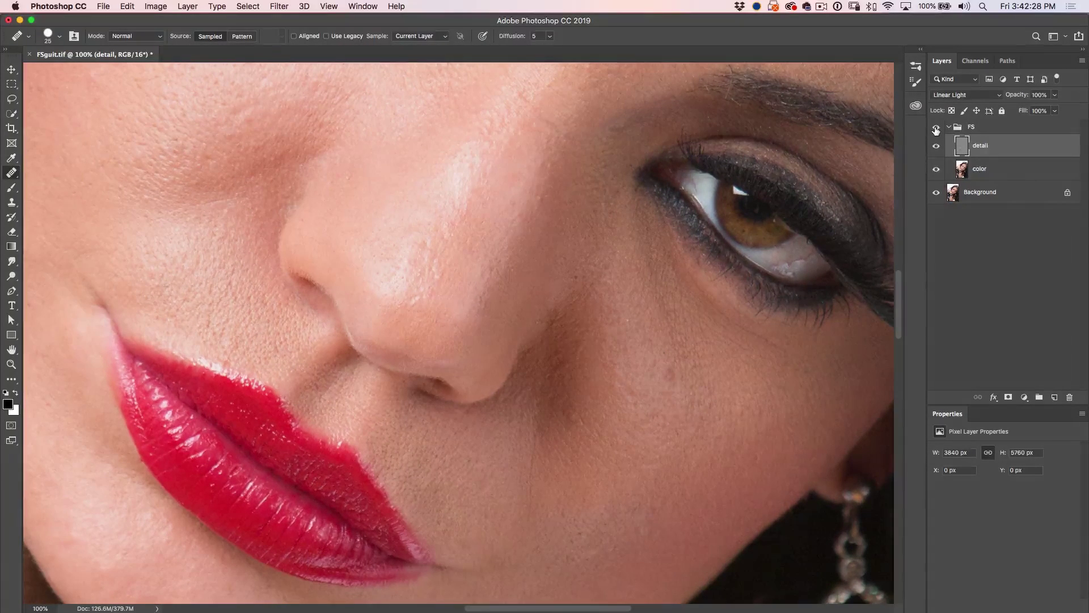
pyautogui.click(936, 128)
pyautogui.click(937, 128)
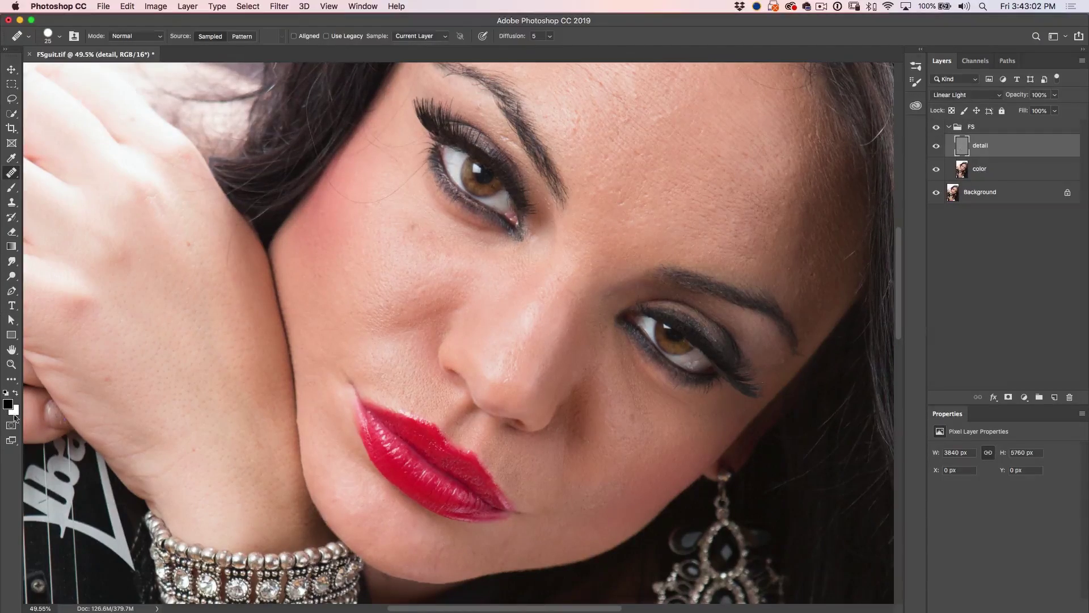
# Select the color layer and set the Quick Mask to indicate selected areas in red at 50% opacity, working at 100% zoom on the chin.
pyautogui.doubleClick(15, 367)
pyautogui.moveTo(392, 516); pyautogui.dragTo(447, 211)
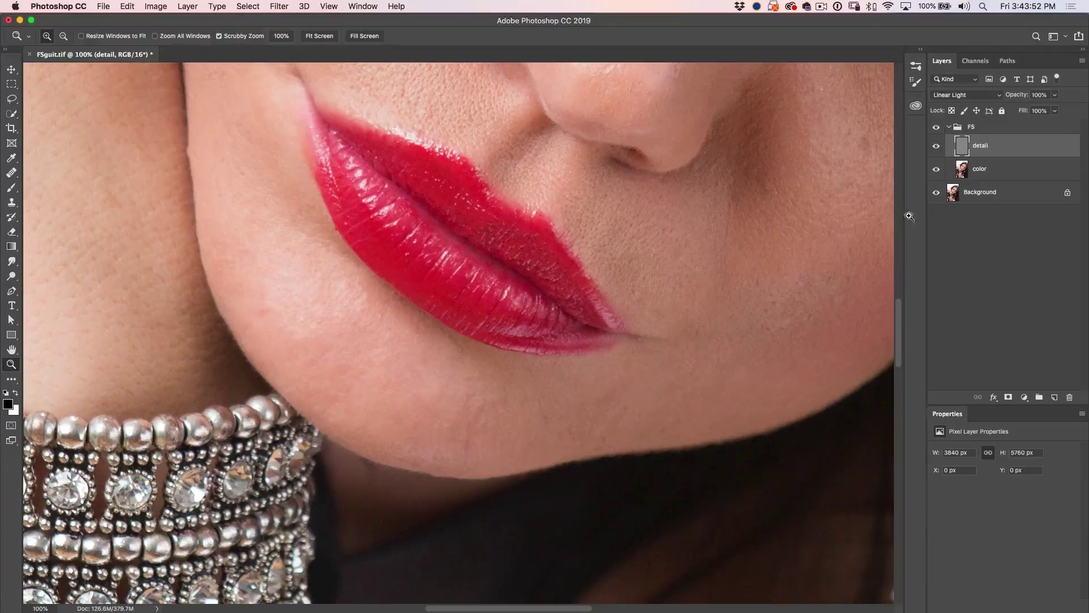
pyautogui.click(996, 169)
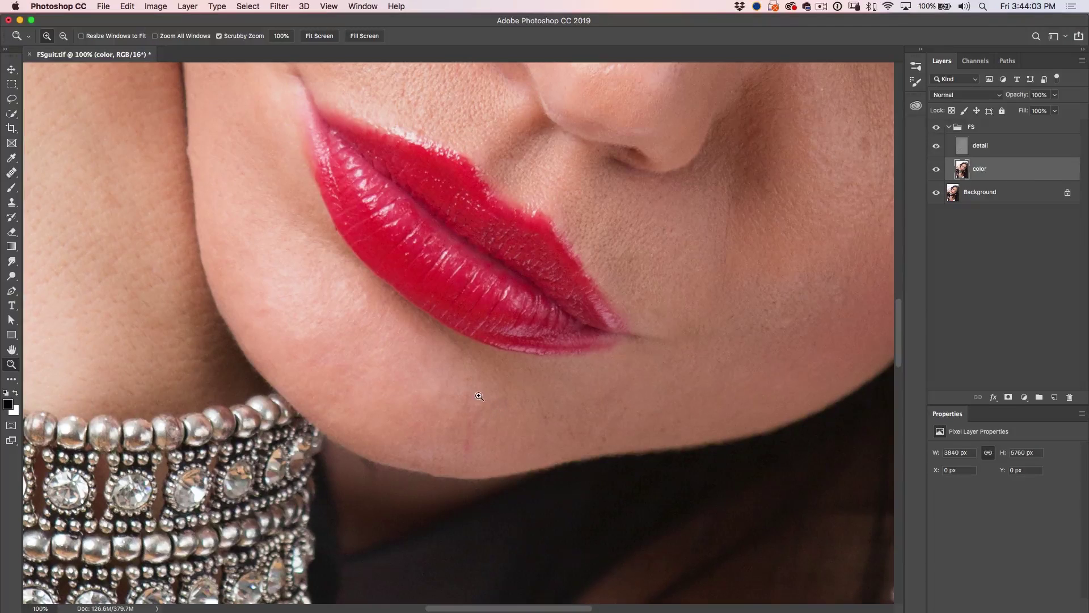
pyautogui.press('q')
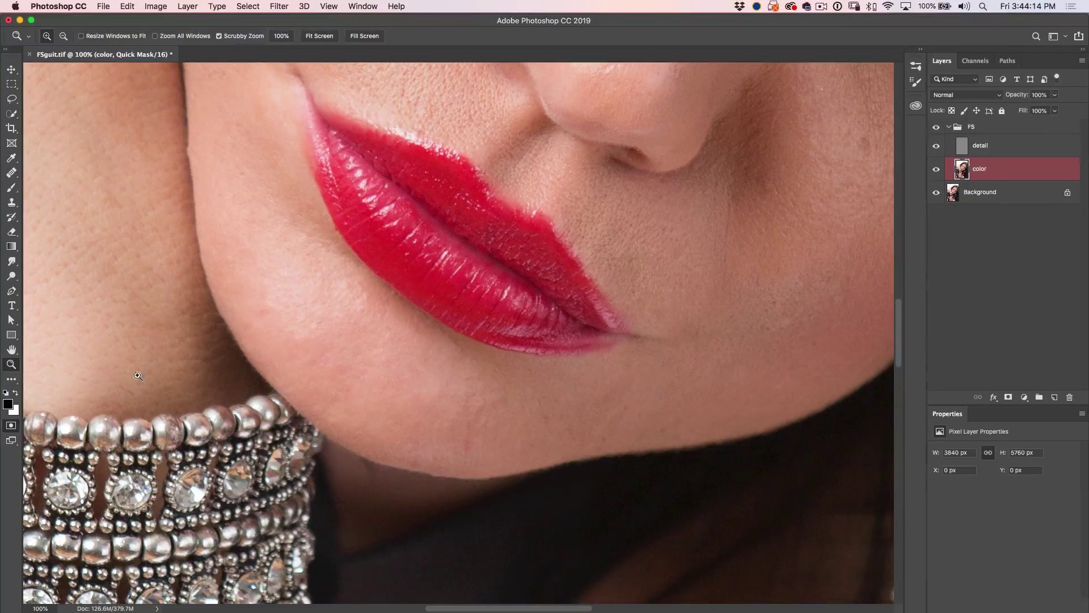
pyautogui.doubleClick(11, 425)
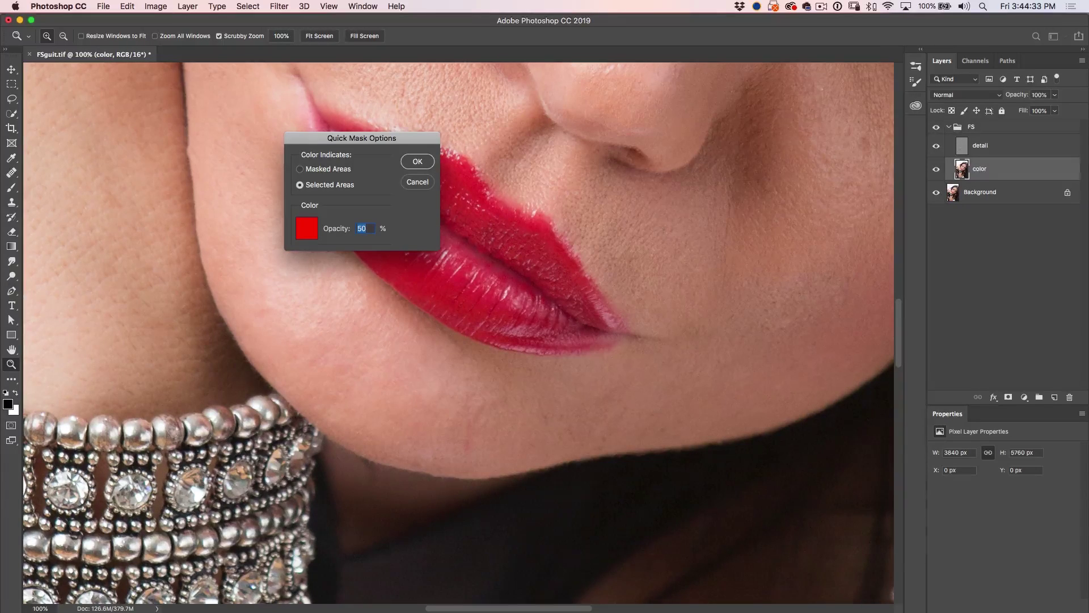
pyautogui.press('Return')
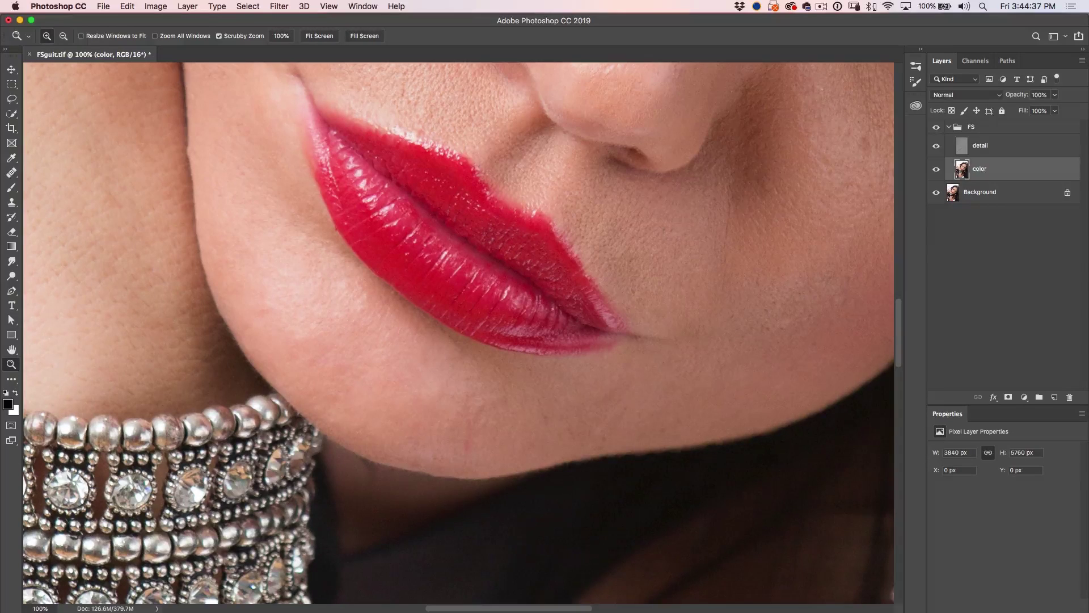
# Choose the Brush tool with a soft round 250 px tip at 0% hardness.
pyautogui.press('b')
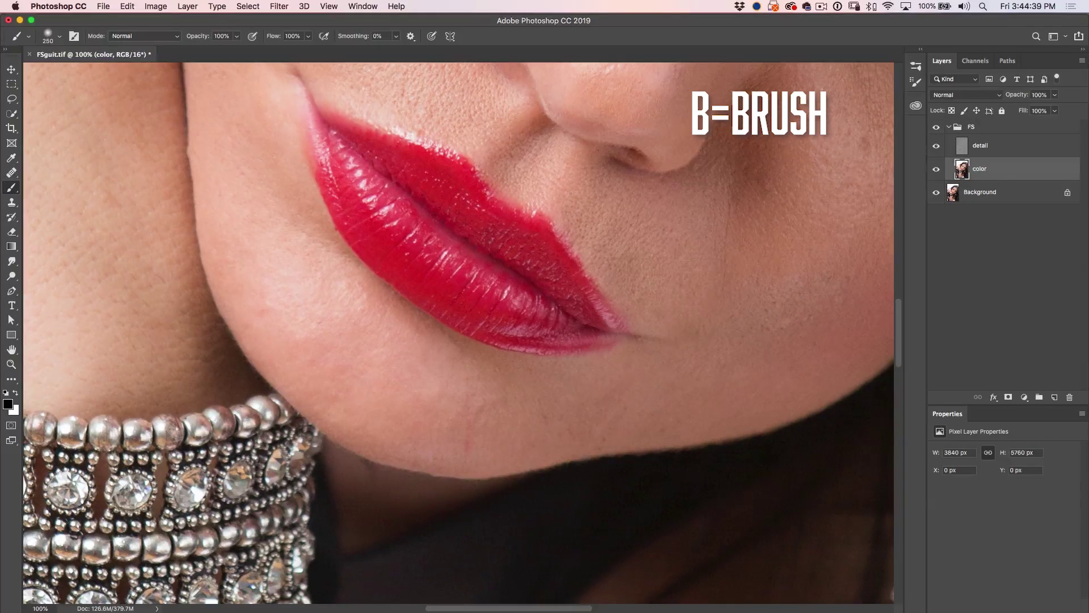
pyautogui.rightClick(67, 100)
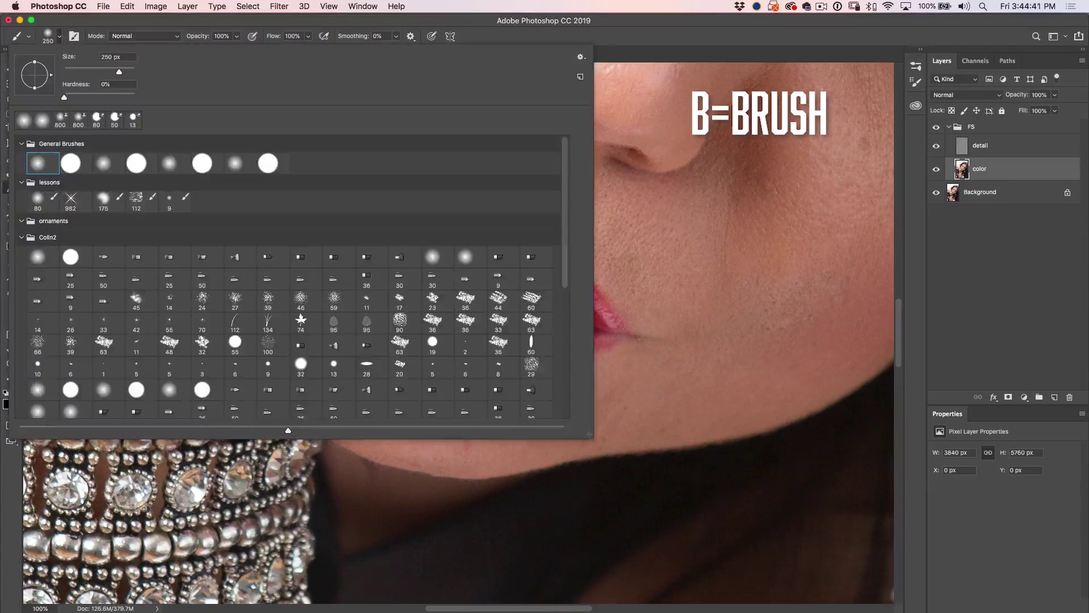
pyautogui.click(70, 162)
pyautogui.click(38, 163)
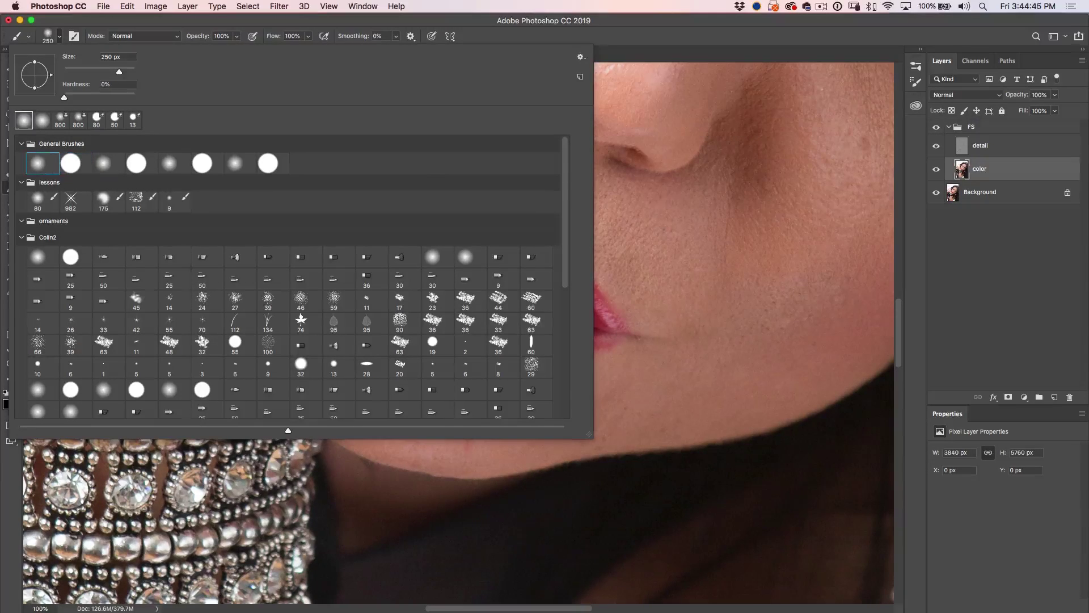
pyautogui.click(106, 84)
pyautogui.press('Return')
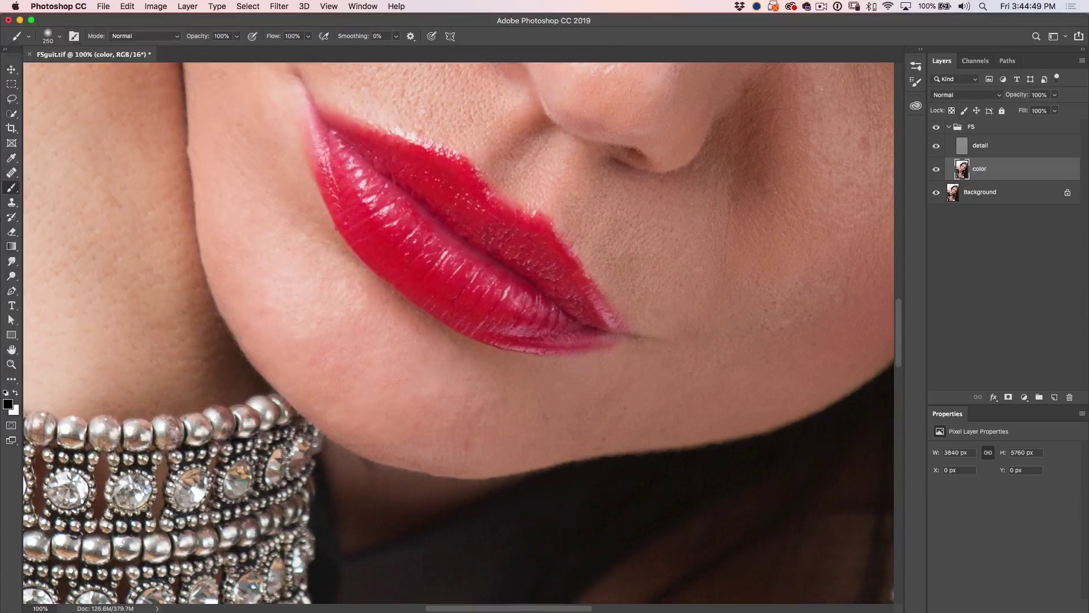
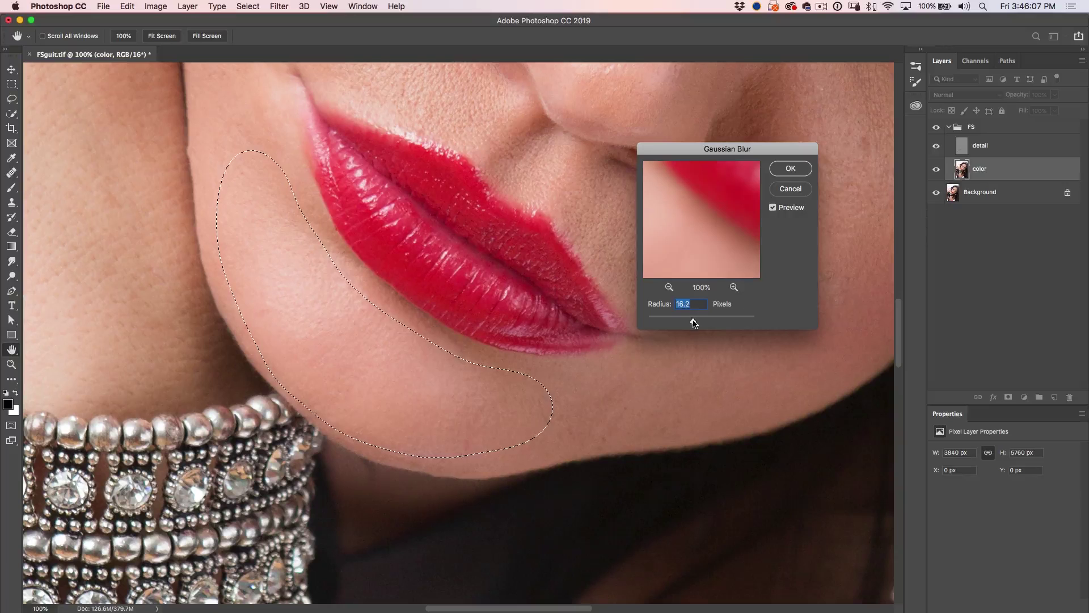
# Smooth the selected chin area on the color layer with a Gaussian Blur, and remove the selection.
pyautogui.moveTo(694, 323); pyautogui.dragTo(702, 322)
pyautogui.click(791, 169)
pyautogui.press('b')
pyautogui.press('super+d')
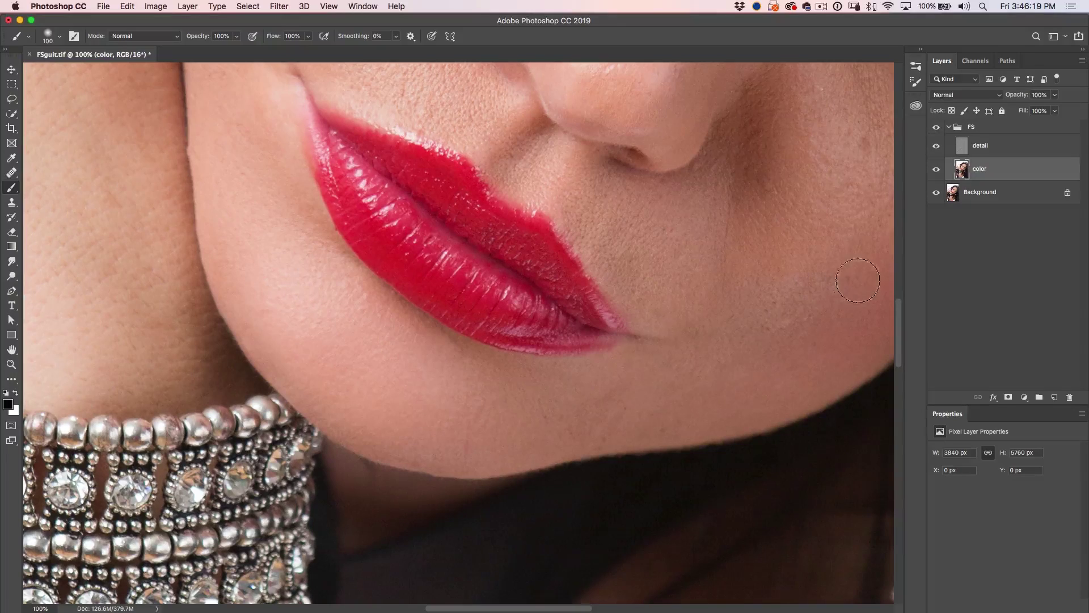
# Compare the chin with the FS group hidden and shown, and check the rest of the face for uneven tones.
pyautogui.click(936, 128)
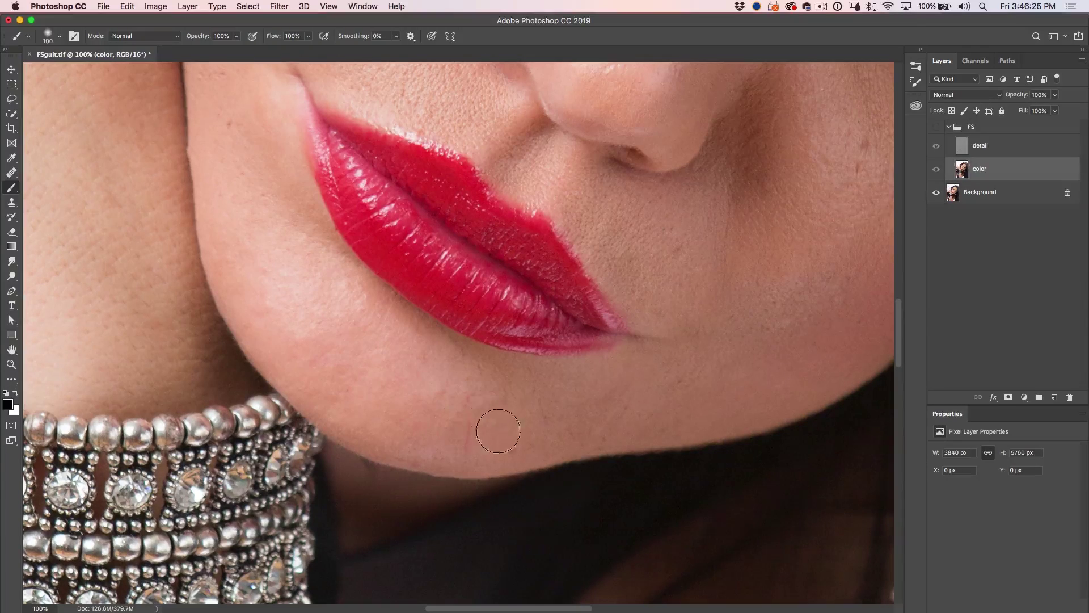
pyautogui.click(936, 128)
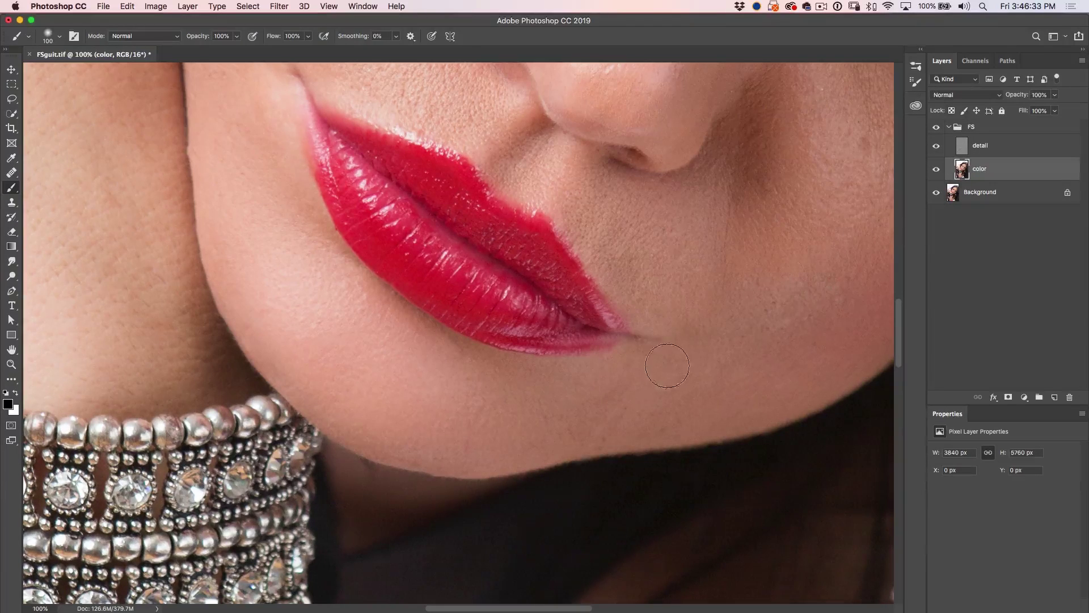
pyautogui.moveTo(482, 160)
pyautogui.mouseDown()
pyautogui.moveTo(499, 452)
pyautogui.moveTo(533, 423)
pyautogui.mouseUp()
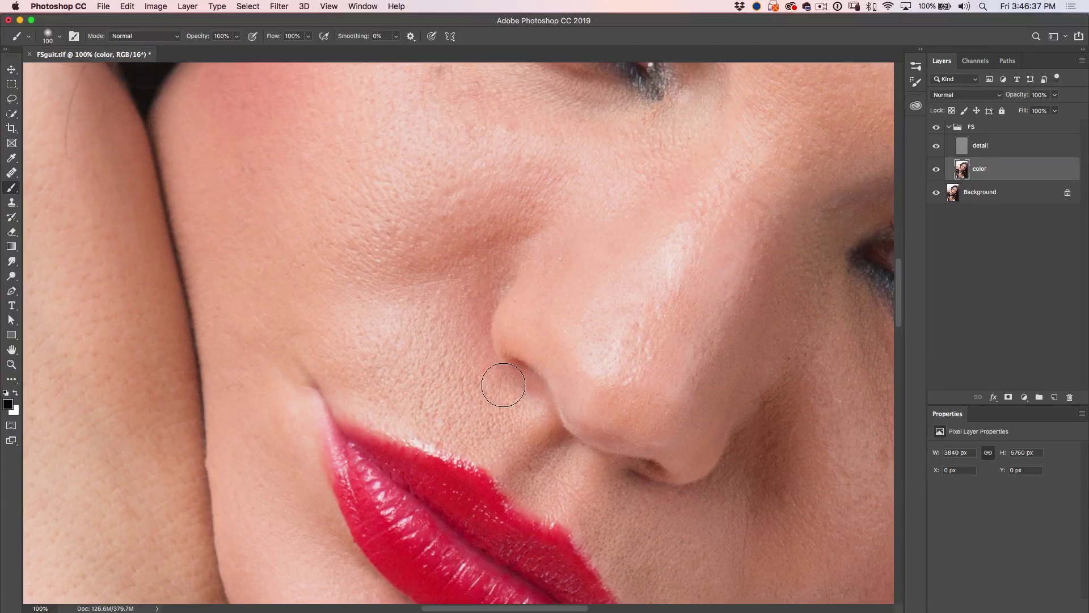
pyautogui.keyDown('alt'); pyautogui.scroll(-5, 508, 381); pyautogui.keyUp('alt')
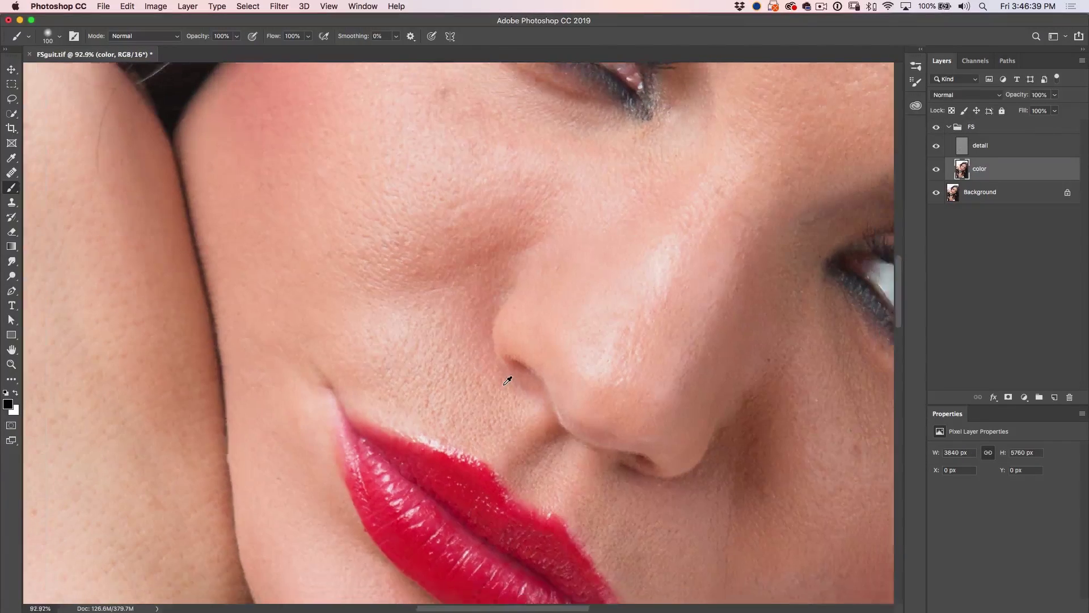
pyautogui.scroll(-1, 508, 380)
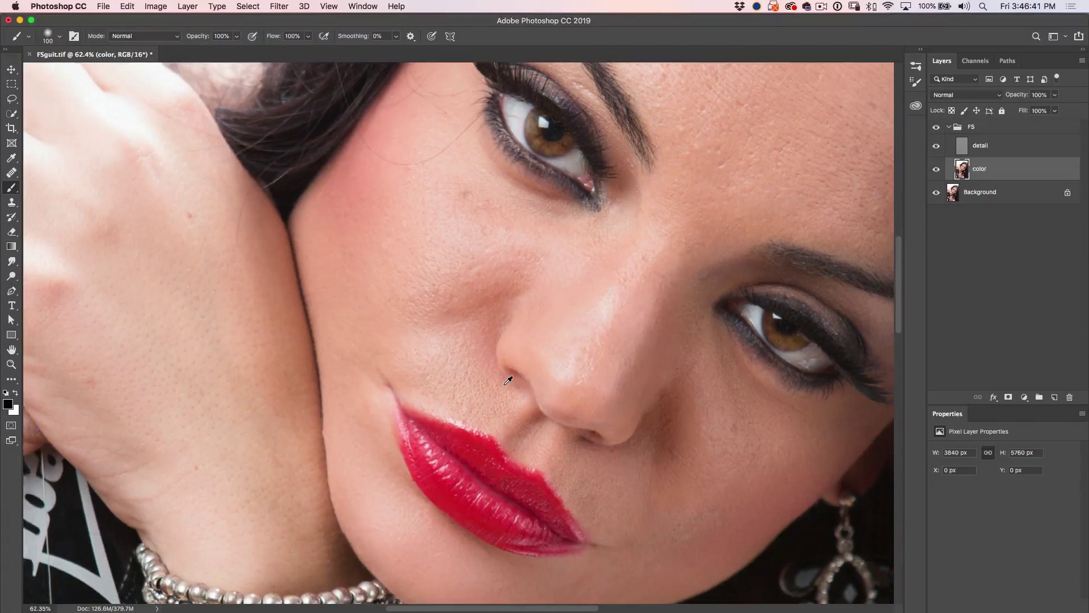
pyautogui.scroll(-2, 596, 374)
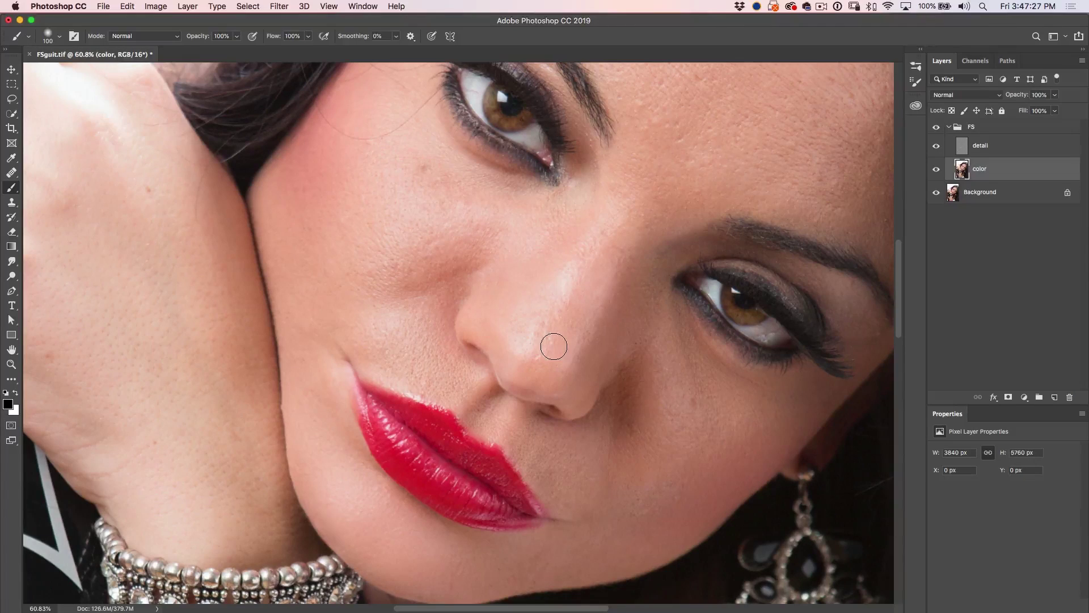
# Paint a Quick Mask with a 100 px soft brush over the cheek nearest the hand and along the nose bridge.
pyautogui.press('q')
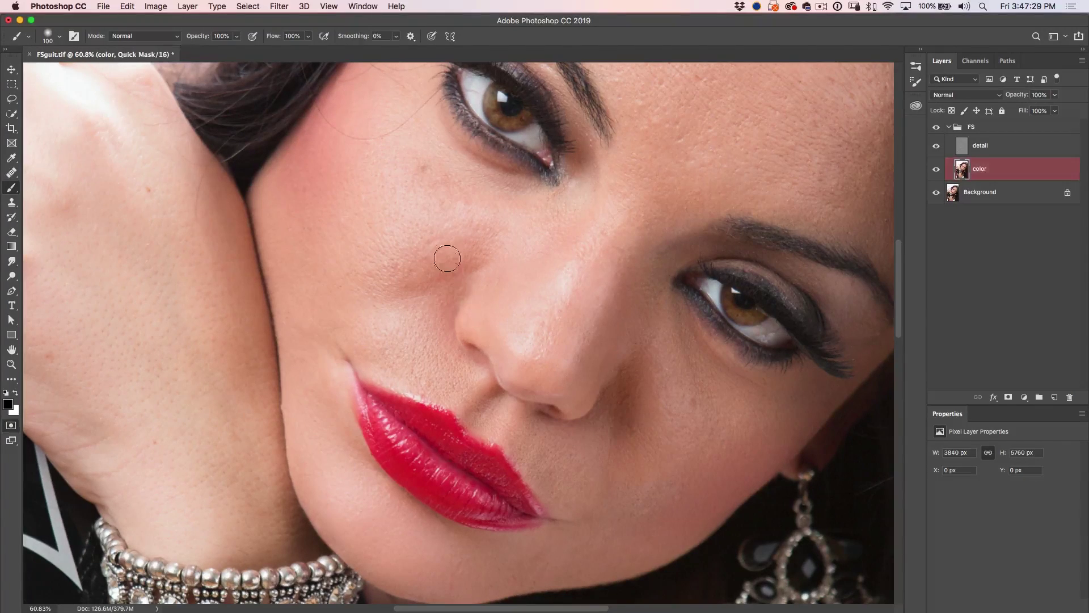
pyautogui.moveTo(437, 177)
pyautogui.mouseDown()
pyautogui.moveTo(516, 198)
pyautogui.moveTo(400, 159)
pyautogui.mouseUp()
pyautogui.moveTo(438, 278)
pyautogui.mouseDown()
pyautogui.moveTo(376, 302)
pyautogui.moveTo(467, 272)
pyautogui.moveTo(392, 316)
pyautogui.moveTo(452, 282)
pyautogui.mouseUp()
pyautogui.moveTo(368, 183)
pyautogui.mouseDown()
pyautogui.moveTo(370, 280)
pyautogui.moveTo(454, 246)
pyautogui.moveTo(406, 249)
pyautogui.moveTo(416, 230)
pyautogui.moveTo(389, 223)
pyautogui.moveTo(414, 193)
pyautogui.moveTo(393, 189)
pyautogui.moveTo(522, 215)
pyautogui.moveTo(470, 221)
pyautogui.mouseUp()
pyautogui.moveTo(407, 168)
pyautogui.mouseDown()
pyautogui.moveTo(378, 148)
pyautogui.moveTo(377, 115)
pyautogui.moveTo(342, 226)
pyautogui.moveTo(352, 297)
pyautogui.moveTo(376, 343)
pyautogui.mouseUp()
pyautogui.moveTo(621, 204)
pyautogui.mouseDown()
pyautogui.moveTo(517, 329)
pyautogui.moveTo(535, 349)
pyautogui.moveTo(539, 321)
pyautogui.moveTo(545, 346)
pyautogui.moveTo(645, 191)
pyautogui.moveTo(629, 187)
pyautogui.moveTo(651, 181)
pyautogui.moveTo(662, 197)
pyautogui.moveTo(616, 254)
pyautogui.moveTo(573, 347)
pyautogui.moveTo(547, 351)
pyautogui.mouseUp()
pyautogui.click(644, 176)
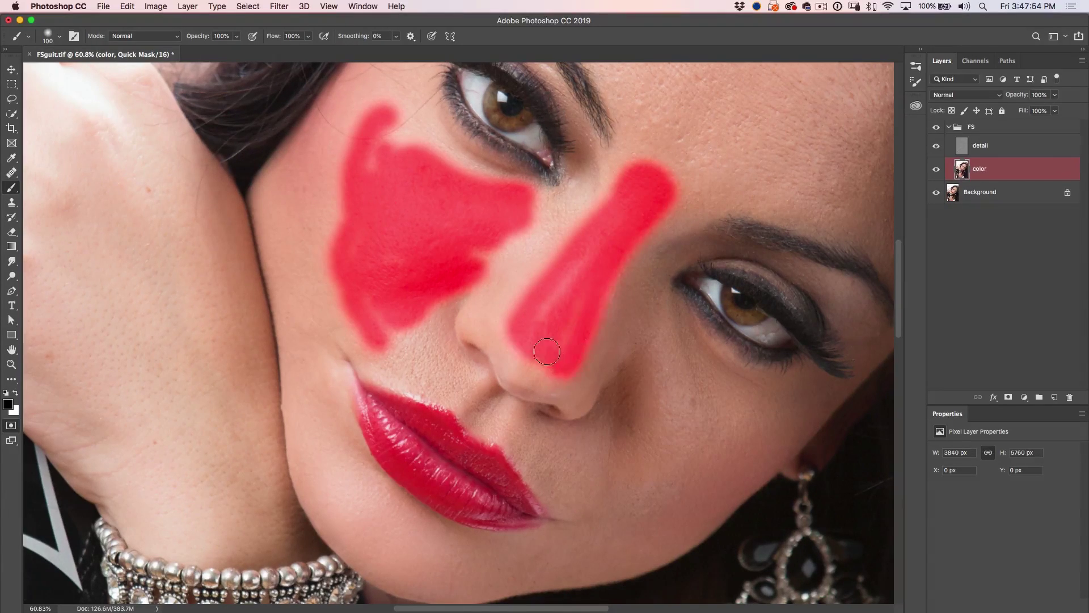
pyautogui.moveTo(529, 229); pyautogui.dragTo(484, 254)
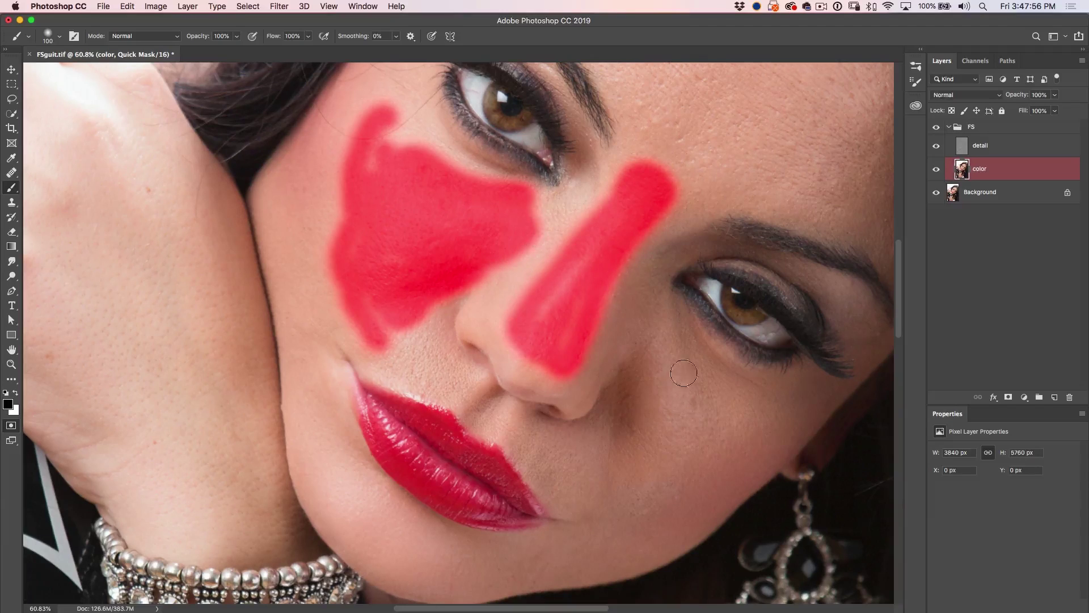
# Extend the Quick Mask over the cheek nearest the earring, from under the eye down towards the jaw.
pyautogui.moveTo(638, 362); pyautogui.dragTo(654, 446)
pyautogui.moveTo(673, 325)
pyautogui.mouseDown()
pyautogui.moveTo(695, 380)
pyautogui.moveTo(703, 451)
pyautogui.moveTo(719, 440)
pyautogui.moveTo(623, 516)
pyautogui.moveTo(736, 412)
pyautogui.moveTo(642, 478)
pyautogui.moveTo(697, 417)
pyautogui.mouseUp()
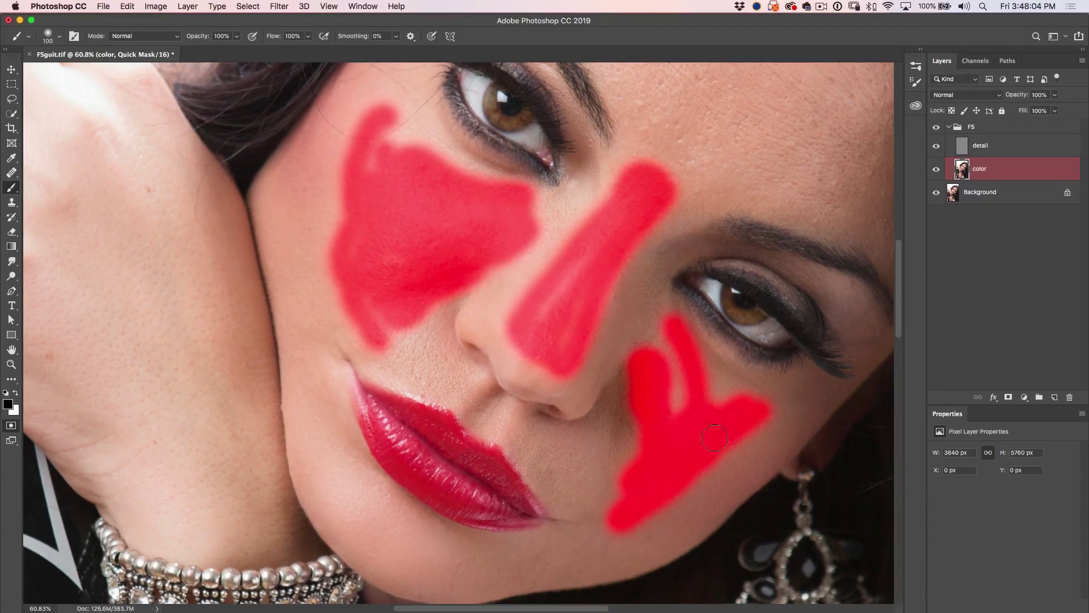
pyautogui.moveTo(765, 421); pyautogui.dragTo(650, 505)
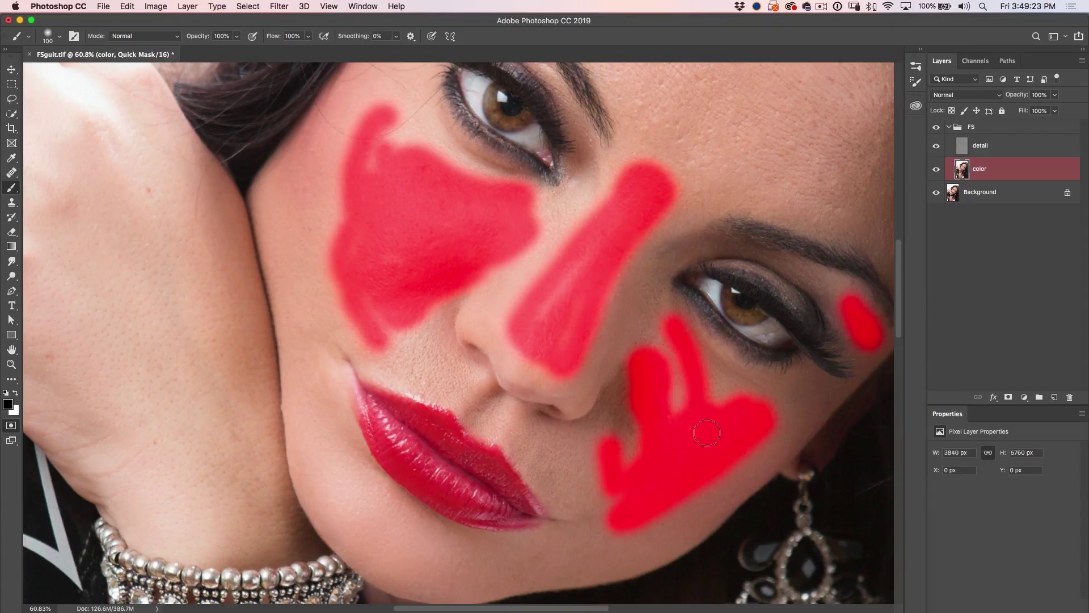
# Turn the cheek and nose mask into a selection, reapply the last Gaussian Blur to the color layer, and deselect.
pyautogui.press('q')
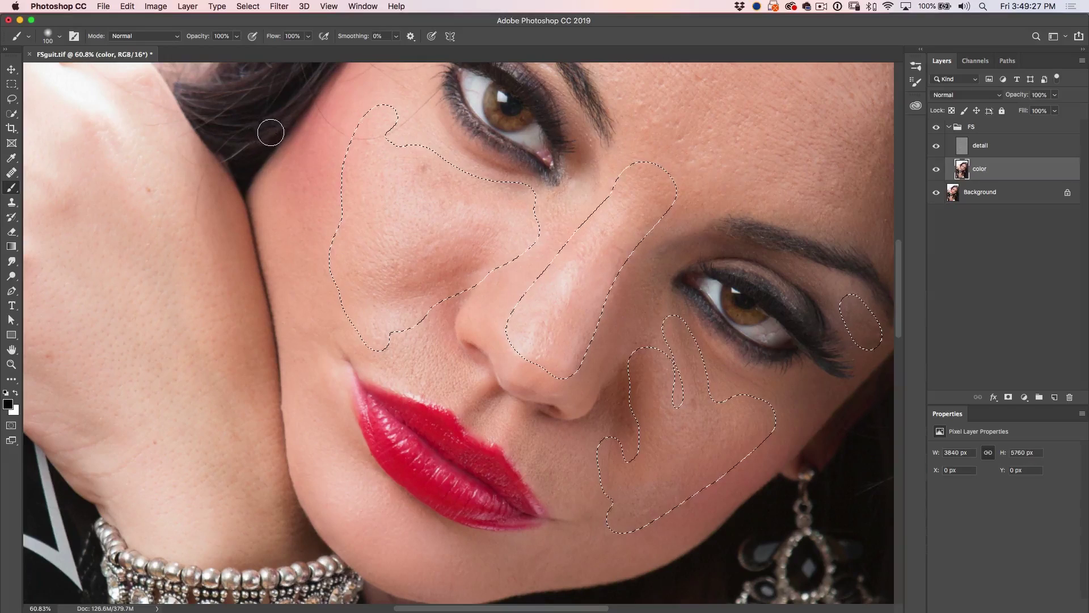
pyautogui.click(279, 7)
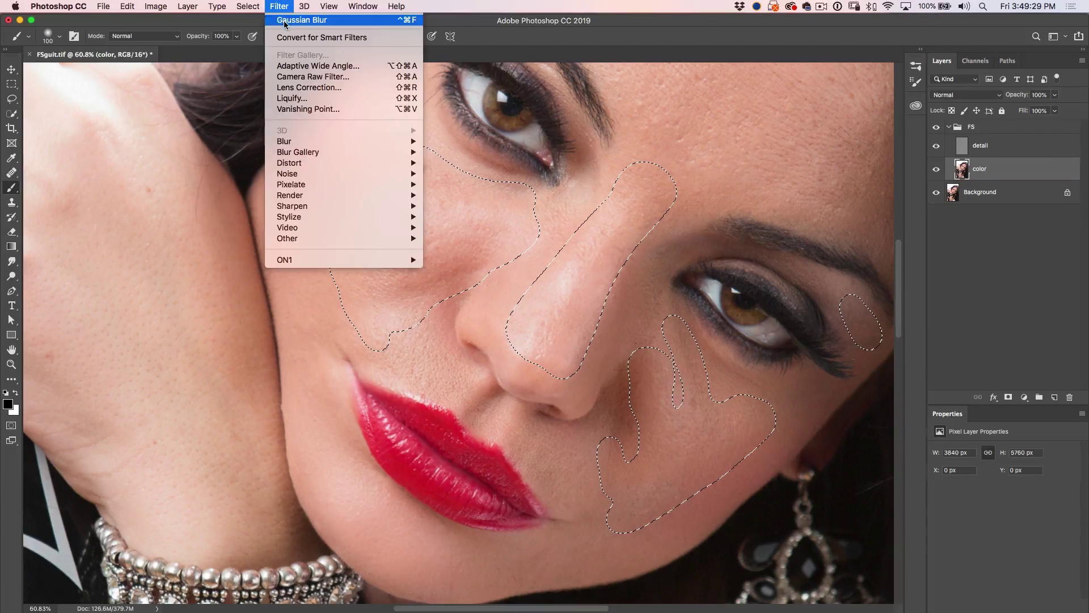
pyautogui.click(284, 21)
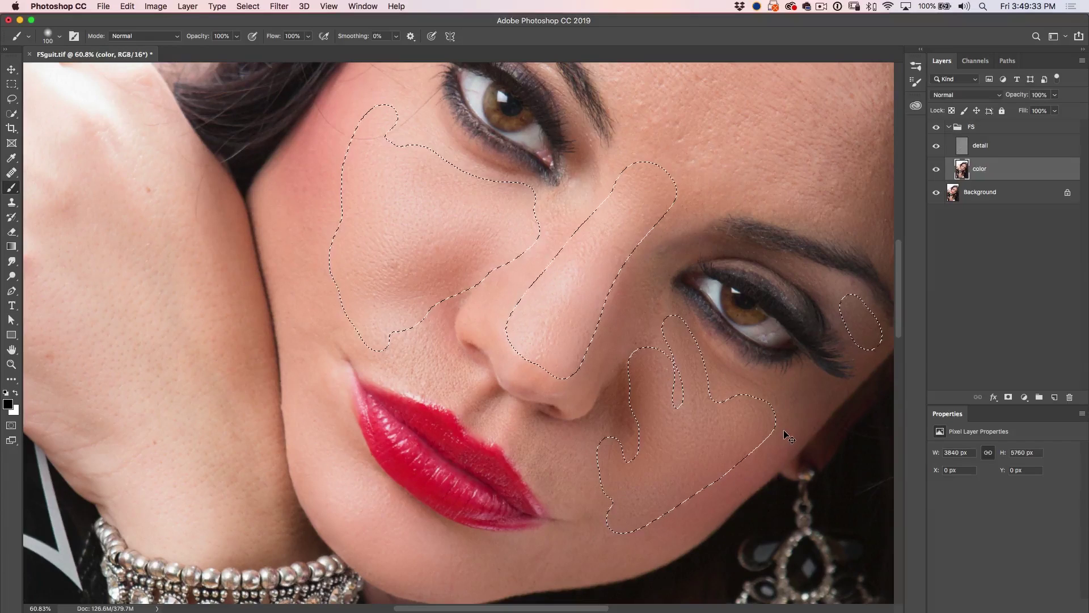
pyautogui.press('super+d')
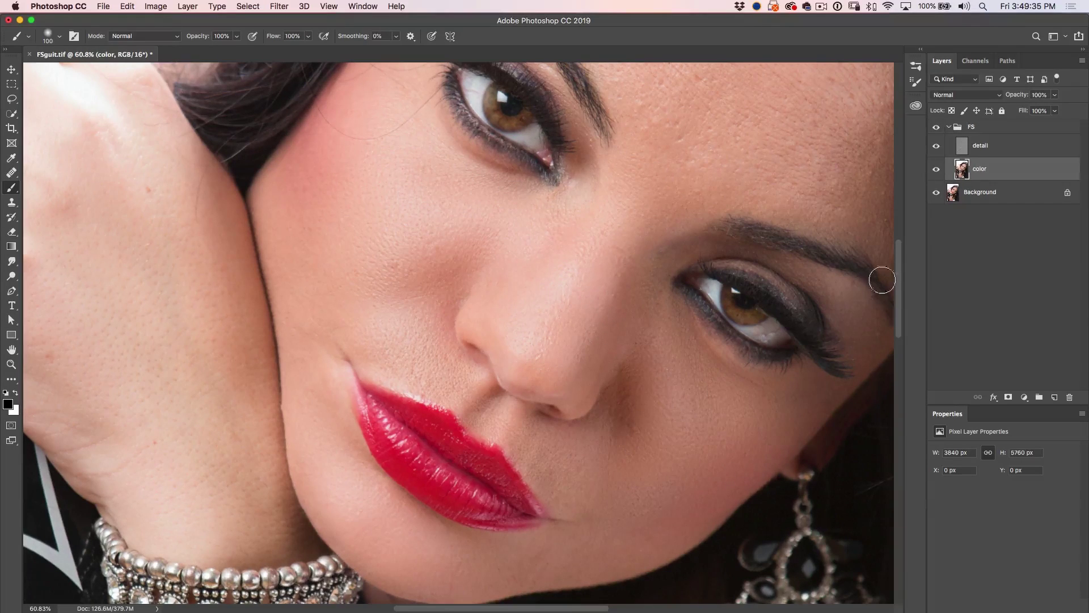
# Compare the cheeks and nose with the FS group hidden and shown.
pyautogui.click(936, 127)
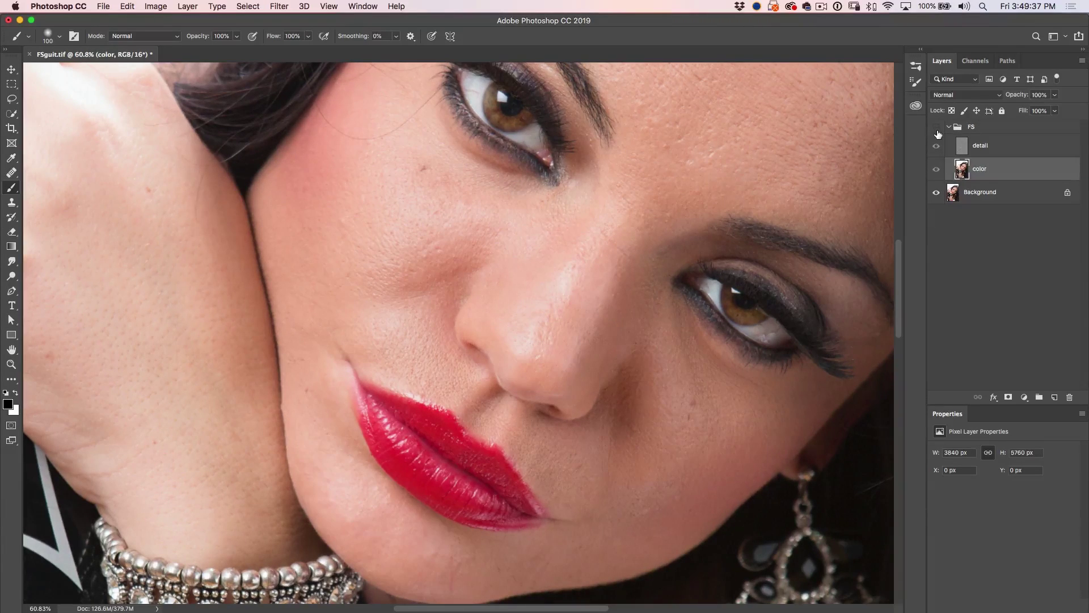
pyautogui.click(936, 128)
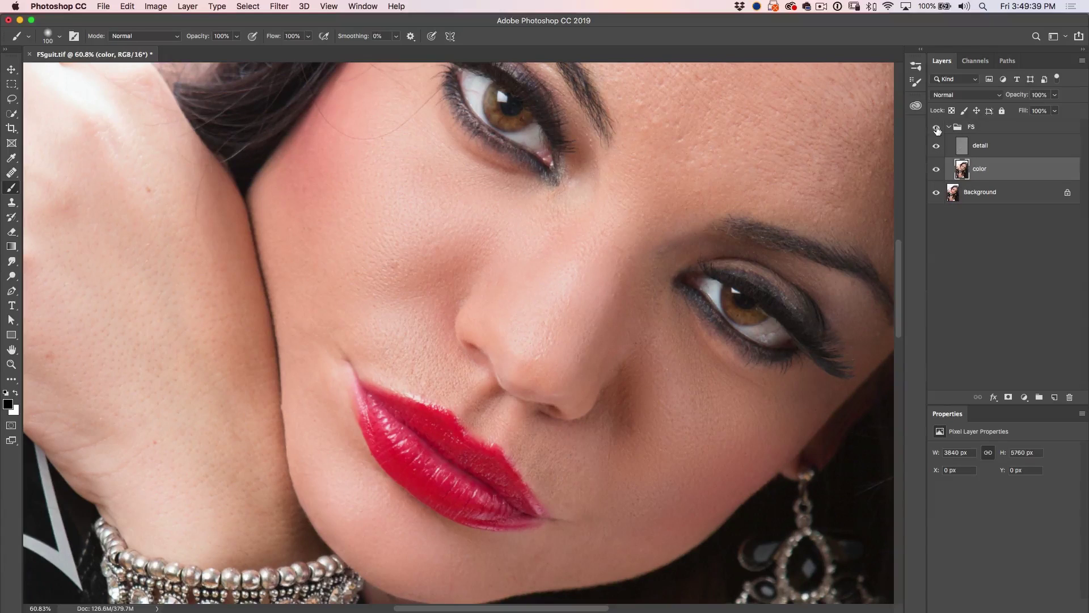
pyautogui.click(936, 128)
pyautogui.click(937, 128)
# Paint a Quick Mask across the forehead with a 400 px soft brush, from above the eyebrow towards the shaded temple.
pyautogui.moveTo(790, 188); pyautogui.dragTo(622, 412)
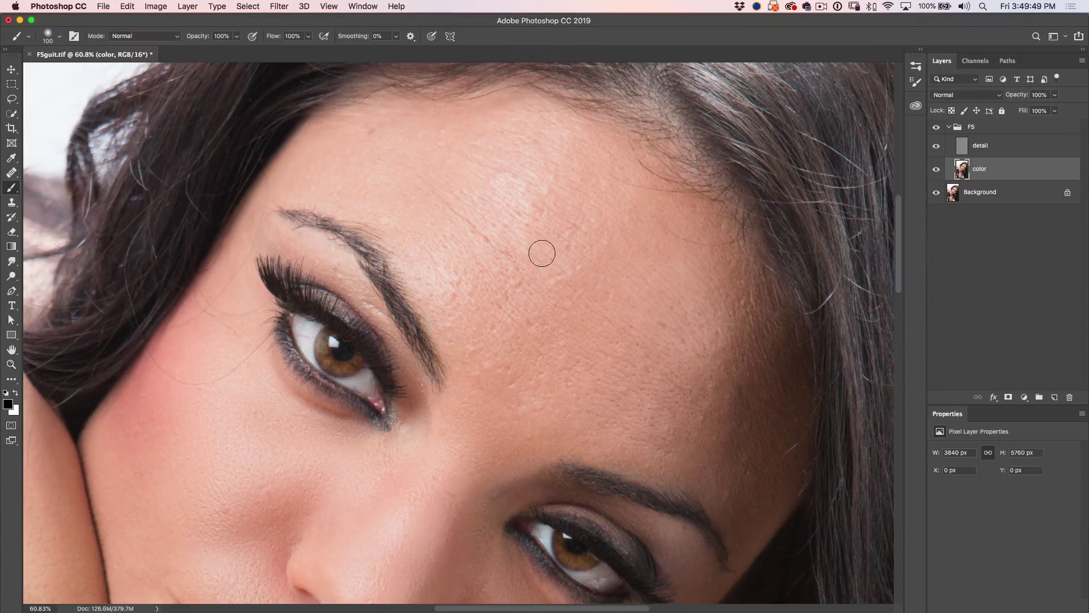
pyautogui.press('q')
pyautogui.press(']')
pyautogui.press(']')
pyautogui.press(']')
pyautogui.press(']')
pyautogui.press(']')
pyautogui.press(']')
pyautogui.press(']')
pyautogui.moveTo(501, 179)
pyautogui.mouseDown()
pyautogui.moveTo(581, 262)
pyautogui.moveTo(441, 221)
pyautogui.moveTo(603, 360)
pyautogui.moveTo(694, 390)
pyautogui.moveTo(689, 347)
pyautogui.moveTo(601, 273)
pyautogui.moveTo(524, 215)
pyautogui.moveTo(454, 189)
pyautogui.moveTo(477, 177)
pyautogui.moveTo(577, 221)
pyautogui.moveTo(708, 337)
pyautogui.moveTo(753, 420)
pyautogui.mouseUp()
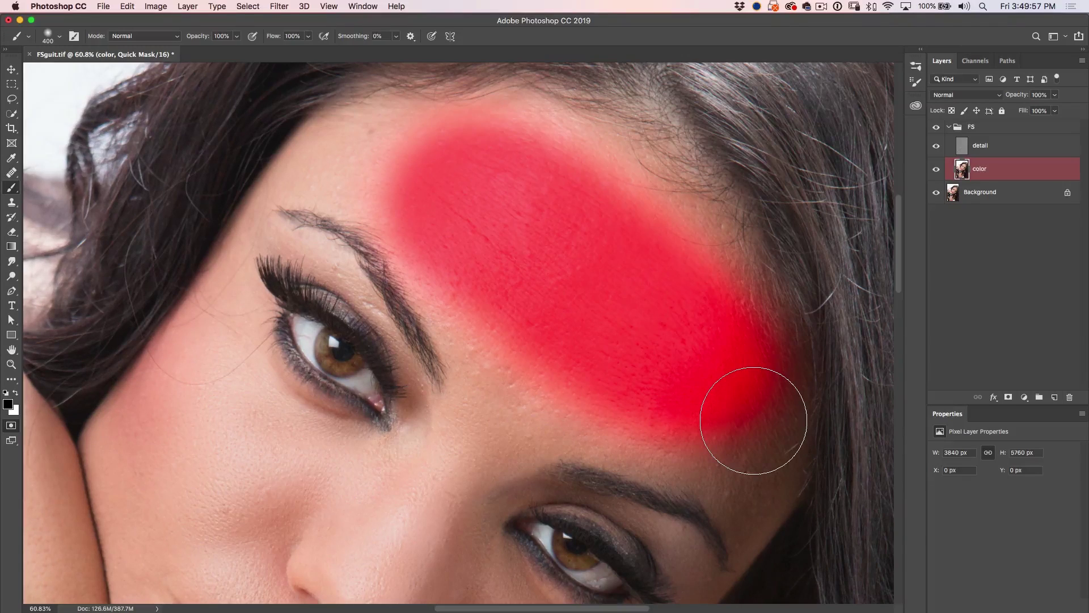
# Turn the forehead mask into a selection, apply a 27.5 px Gaussian Blur to the color layer, and deselect.
pyautogui.press('q')
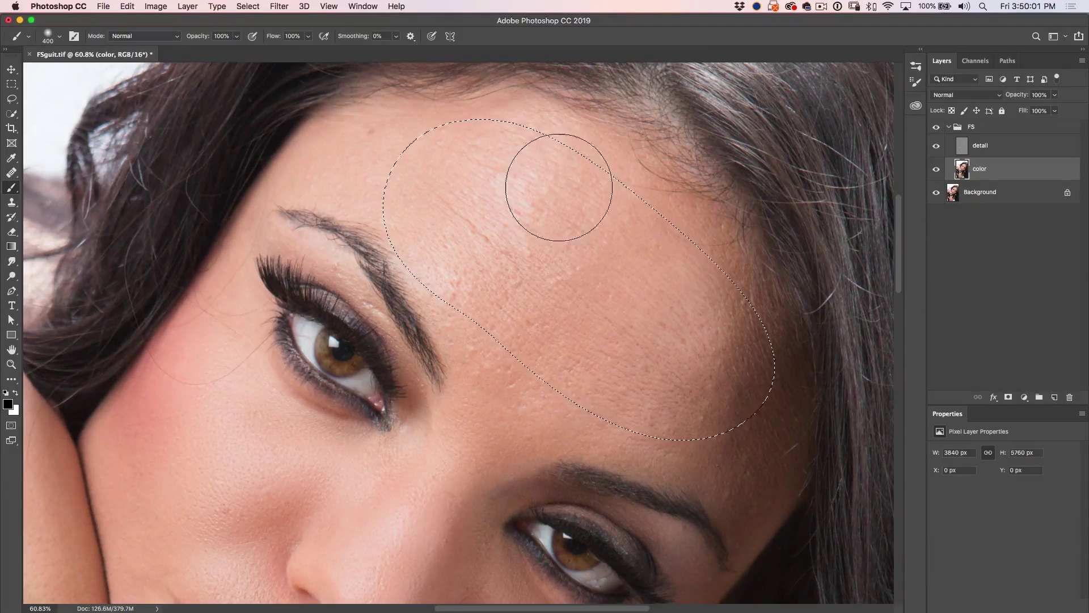
pyautogui.click(279, 6)
pyautogui.moveTo(303, 145)
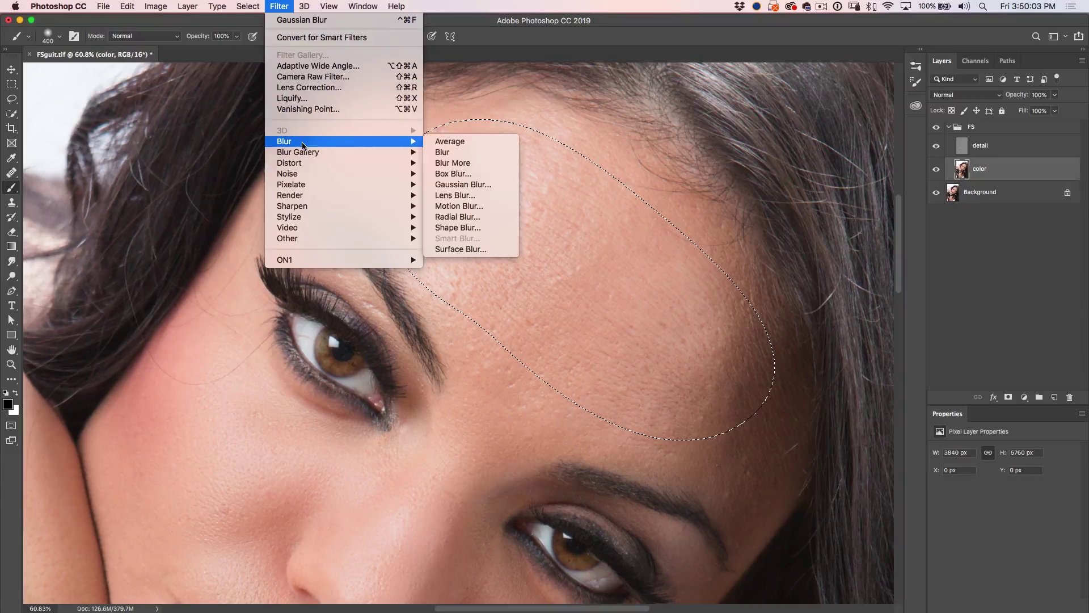
pyautogui.click(463, 184)
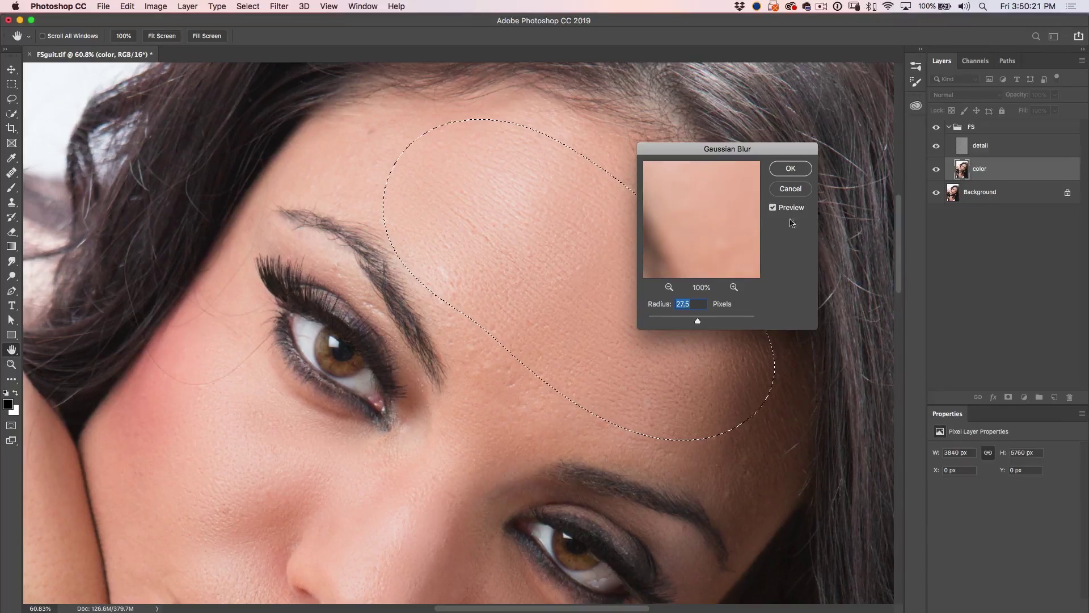
pyautogui.click(790, 169)
pyautogui.press('b')
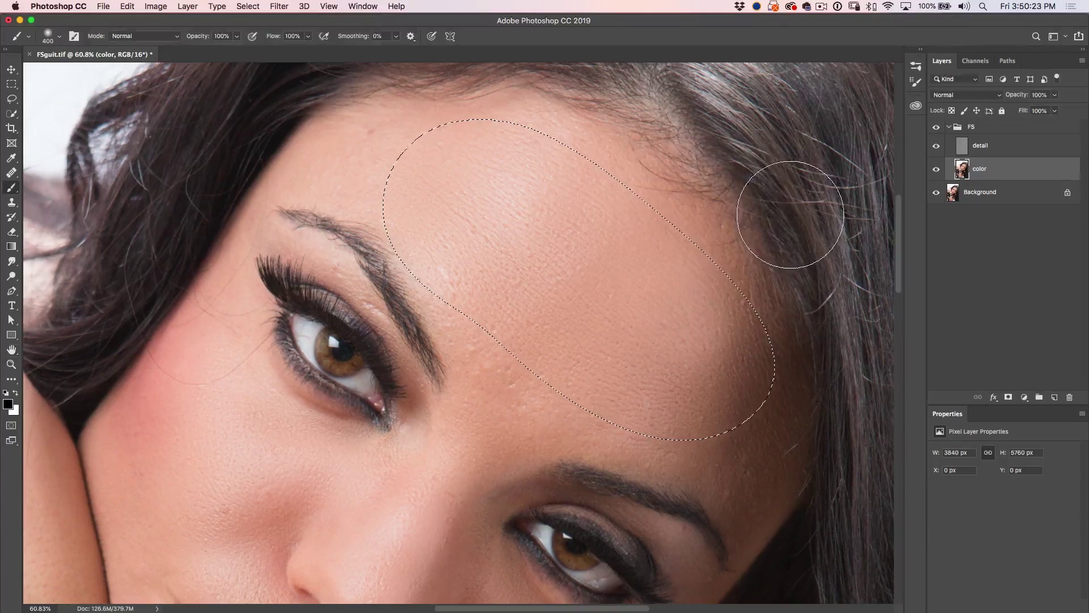
pyautogui.press('super+d')
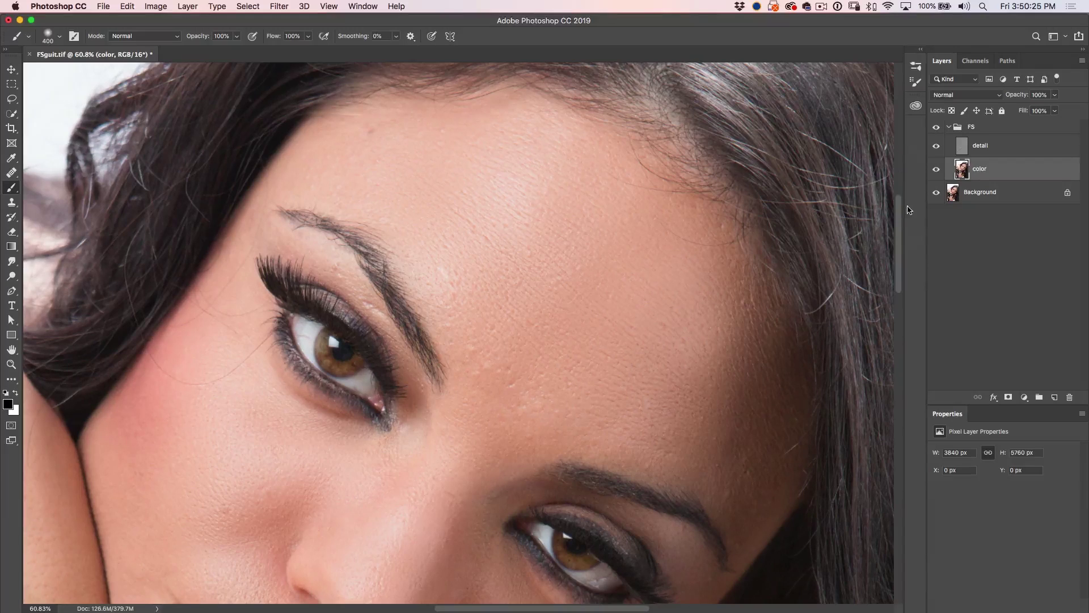
# Paint a Quick Mask over the uneven skin between the eyebrows with a 175 px soft brush.
pyautogui.press('q')
pyautogui.press('[')
pyautogui.press('[')
pyautogui.press('[')
pyautogui.press('[')
pyautogui.moveTo(500, 369); pyautogui.dragTo(496, 376)
pyautogui.moveTo(516, 396); pyautogui.dragTo(553, 427)
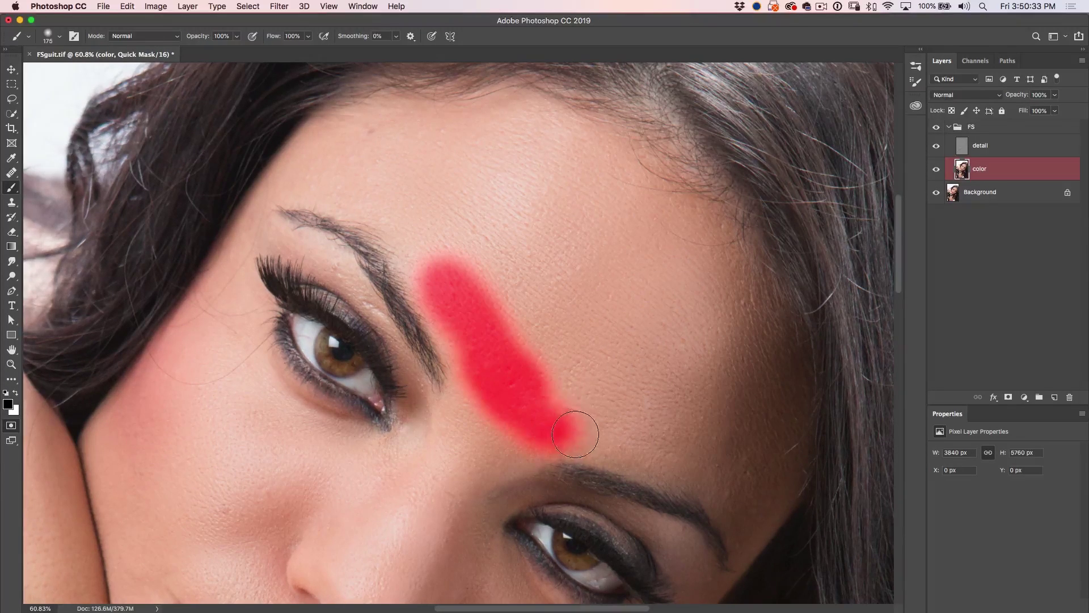
# Turn the mask between the eyebrows into a selection, reapply the last Gaussian Blur to the color layer, and deselect.
pyautogui.press('q')
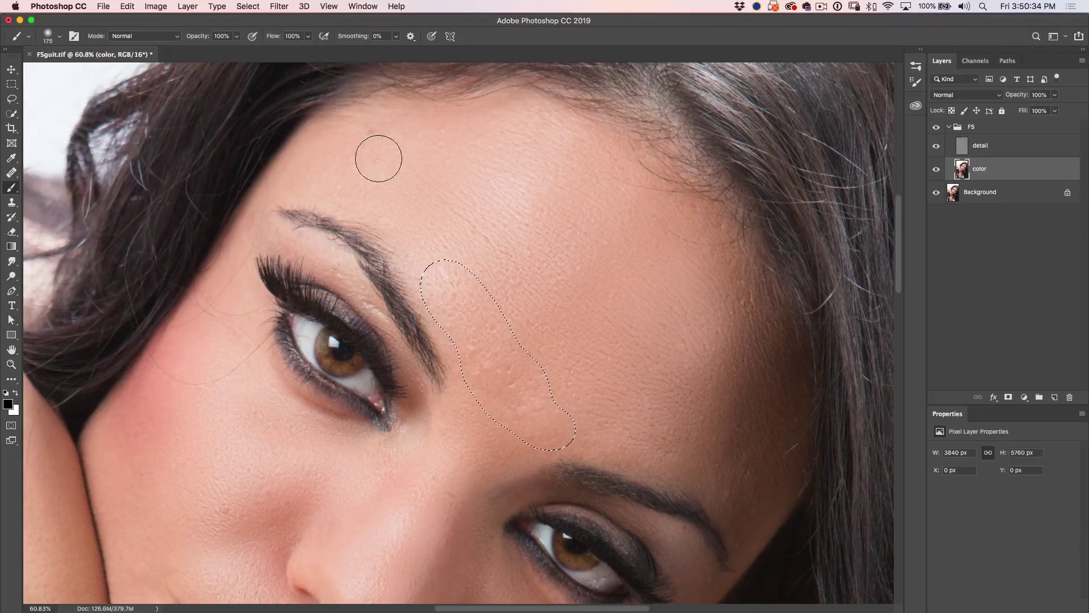
pyautogui.click(279, 6)
pyautogui.click(287, 20)
pyautogui.press('super+d')
# Compare the whole face with the FS group hidden and shown.
pyautogui.scroll(-5, 657, 279)
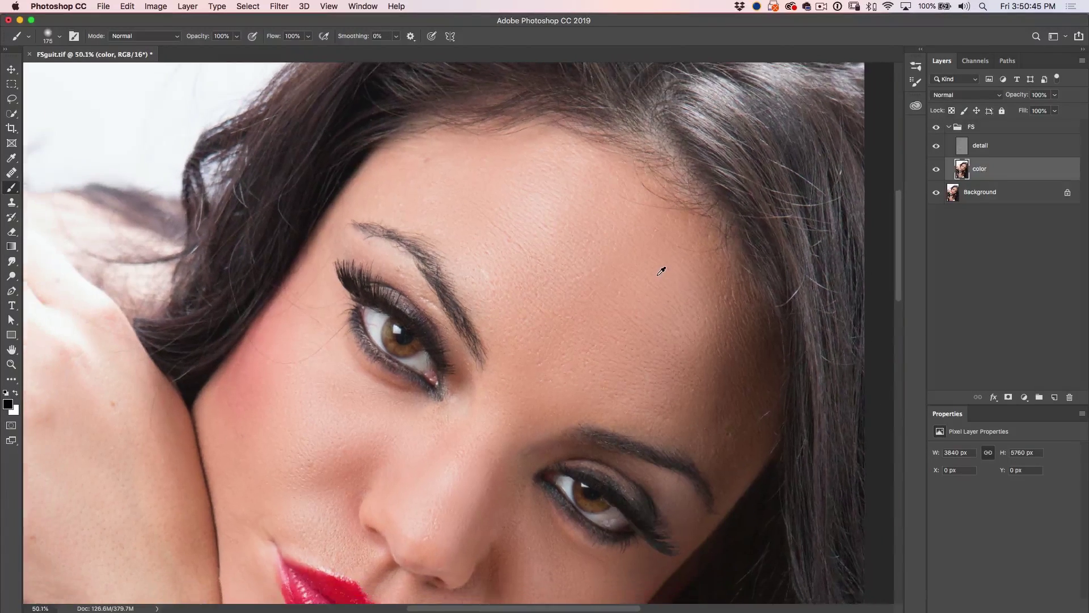
pyautogui.press('space')
pyautogui.moveTo(775, 369); pyautogui.dragTo(795, 242)
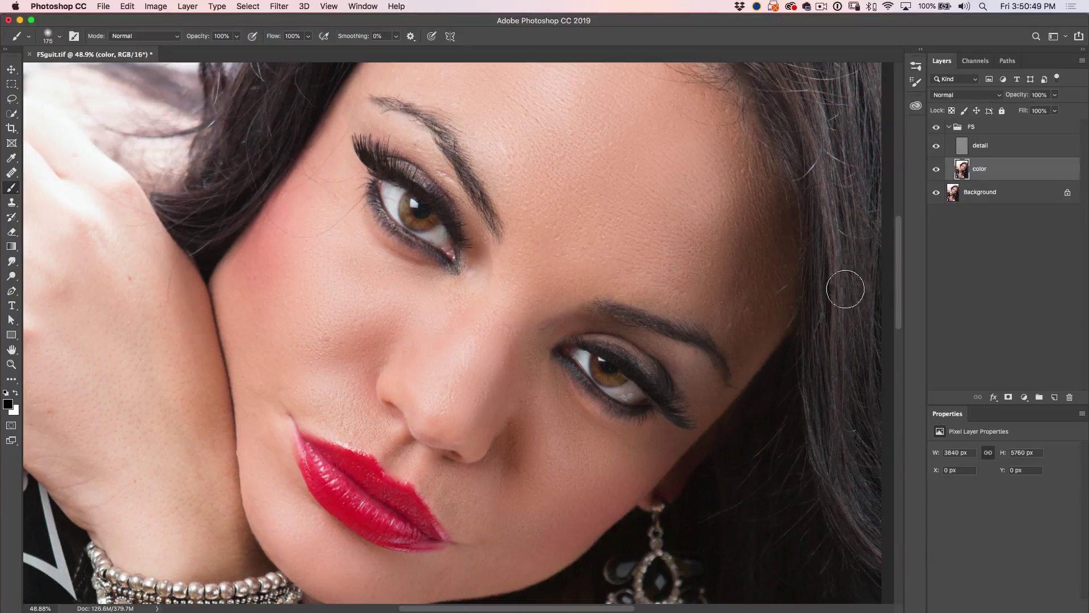
pyautogui.click(936, 128)
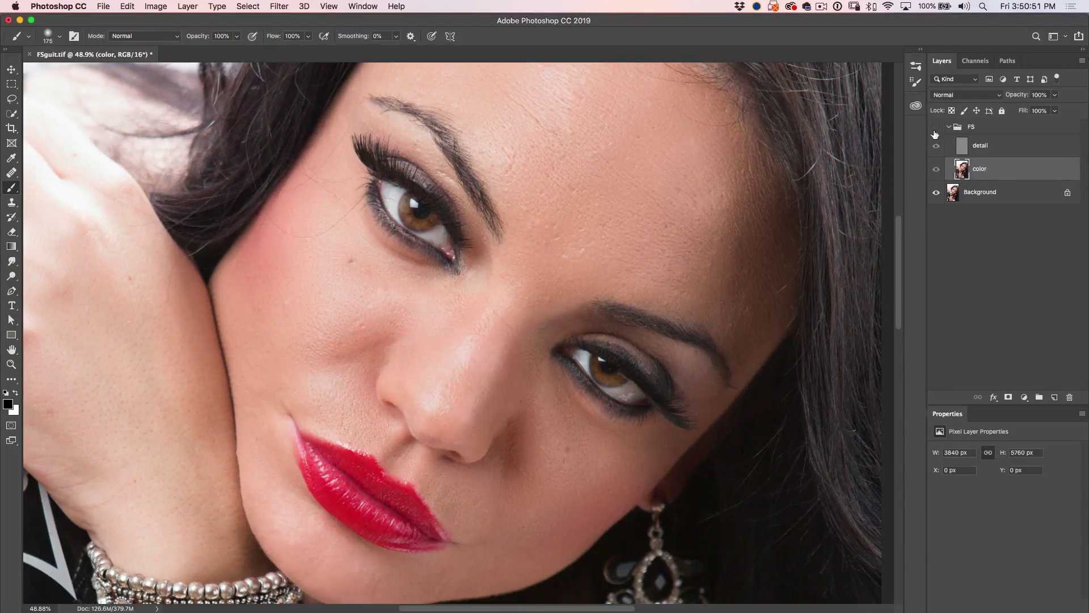
pyautogui.click(936, 128)
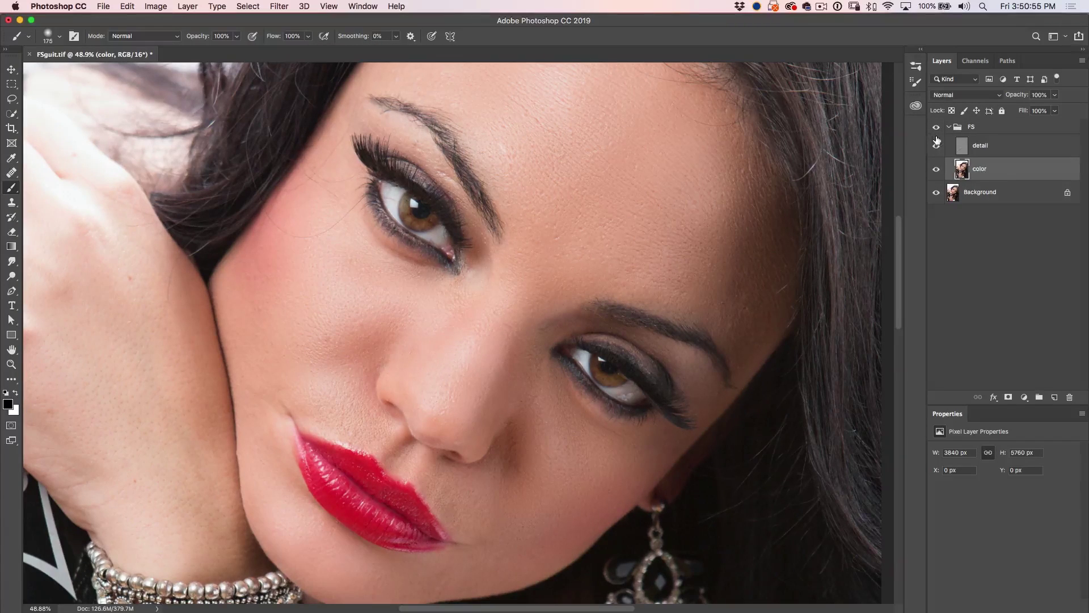